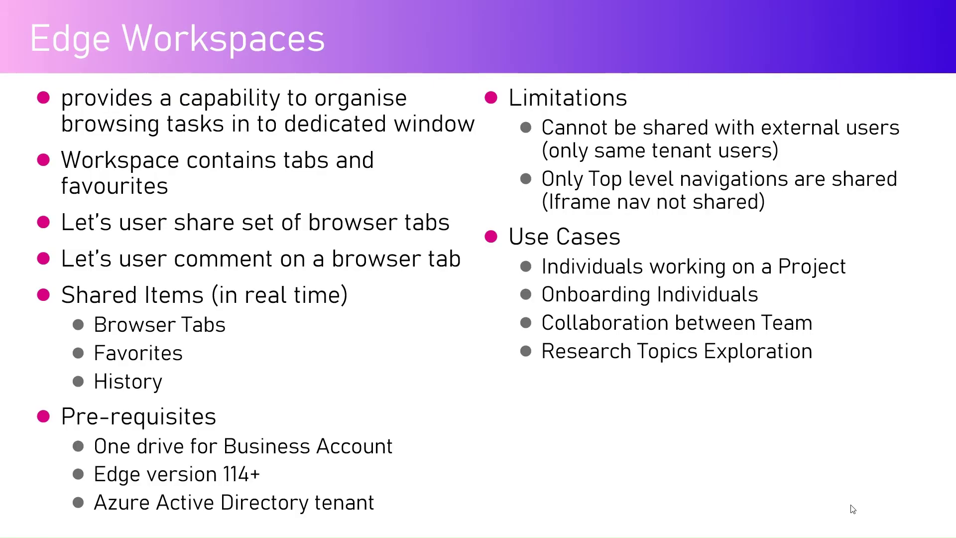
End the slide show, switch to Microsoft Edge and open its About page to check the installed version
key("Escape")
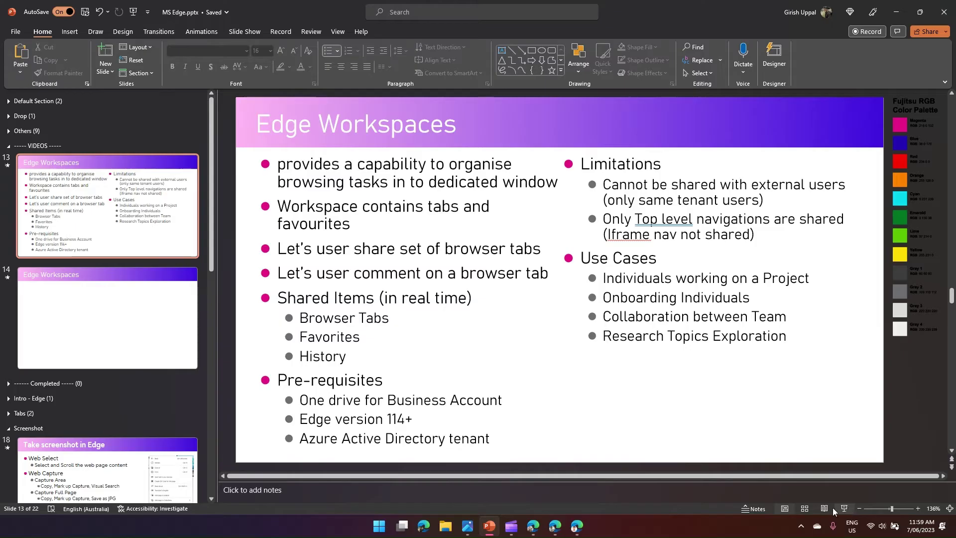
left_click(576, 528)
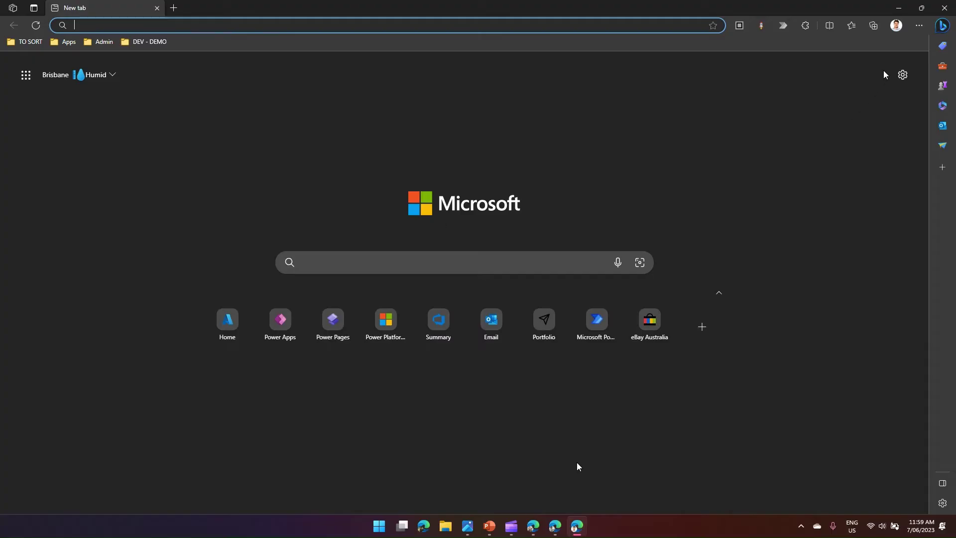
left_click(918, 26)
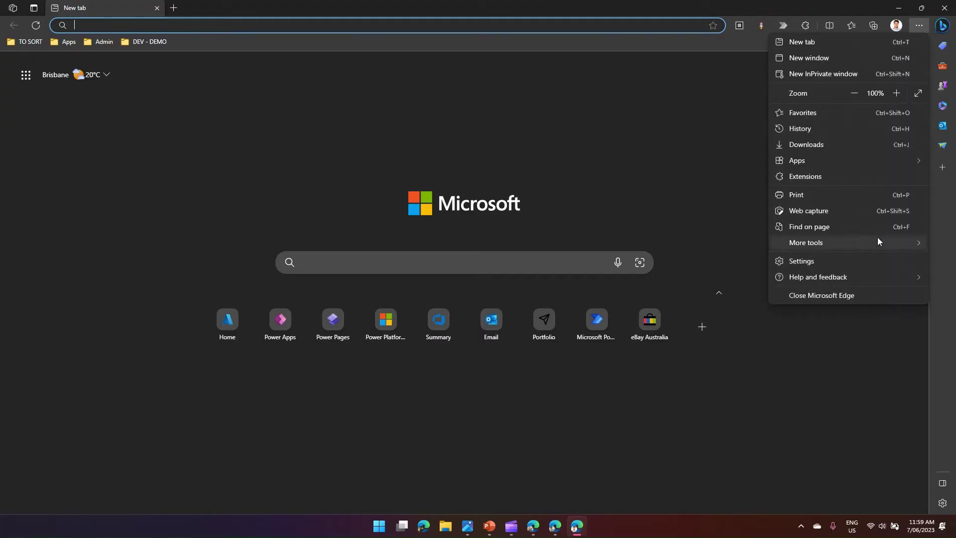
mouse_move(876, 277)
left_click(646, 345)
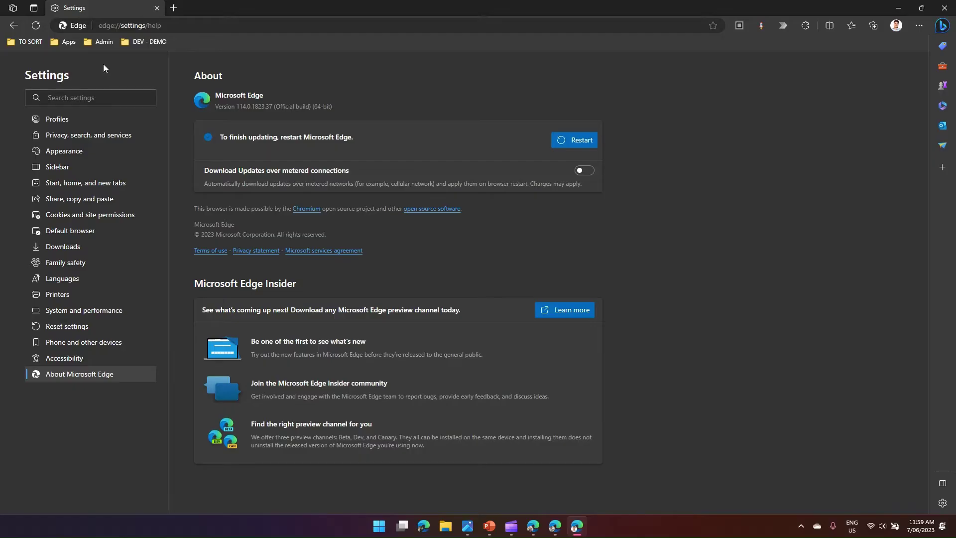
Examine the list of existing workspaces and the additional workspace options
left_click(13, 10)
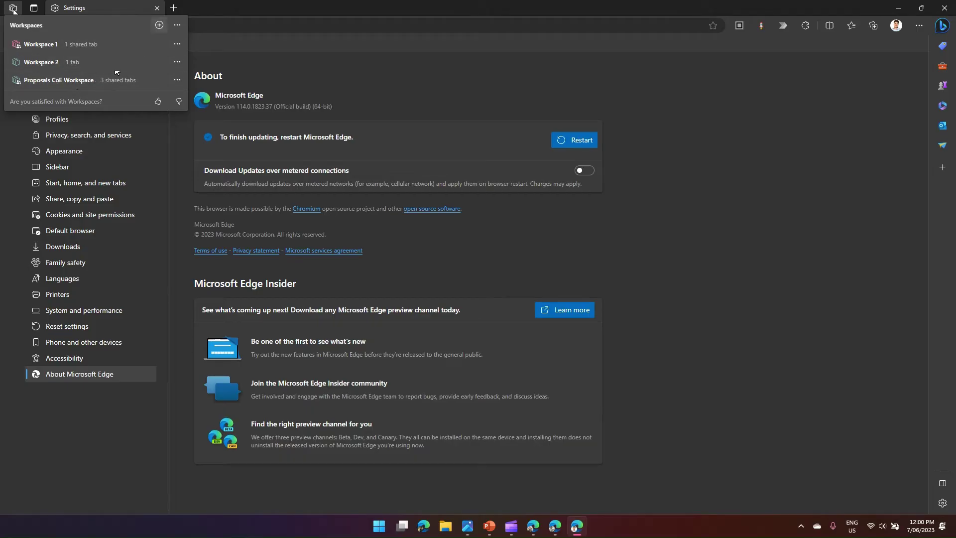
left_click(177, 26)
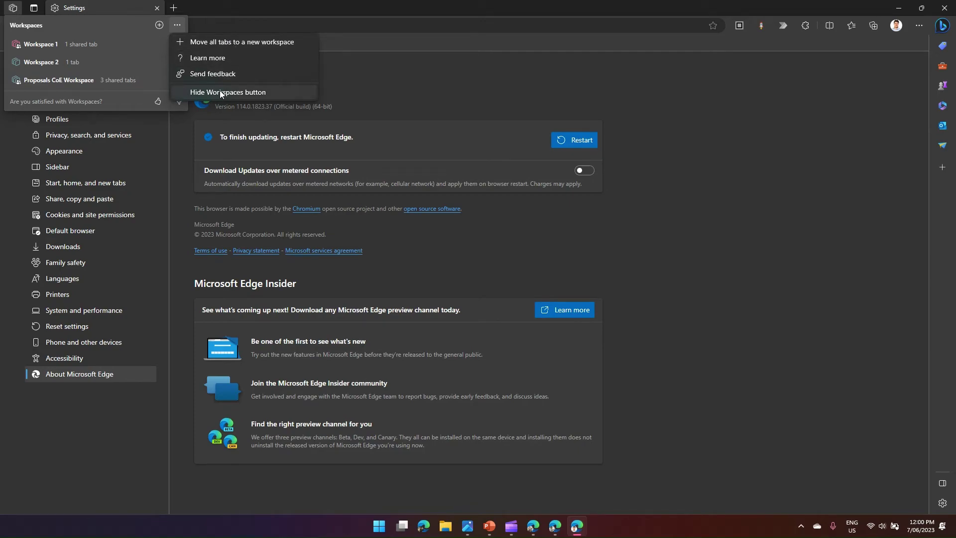
key("Escape")
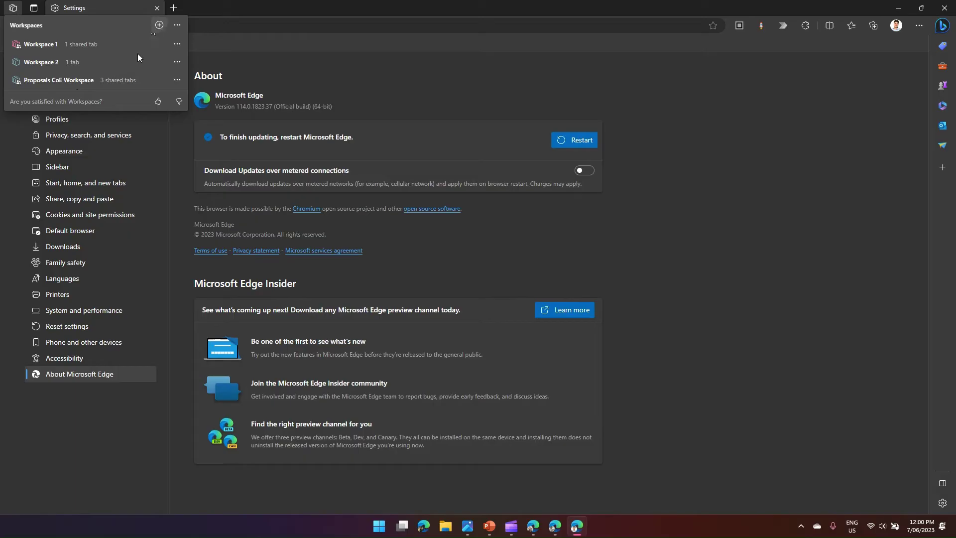
Create a new workspace named "CRM Rendering Issue" with the orange color
left_click(159, 25)
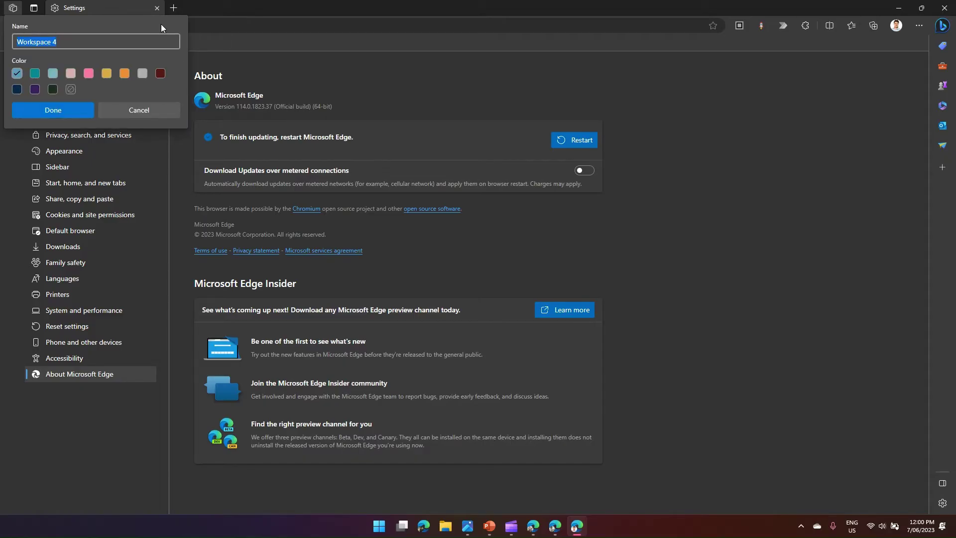
type("CRM Rendering Issue")
left_click(106, 73)
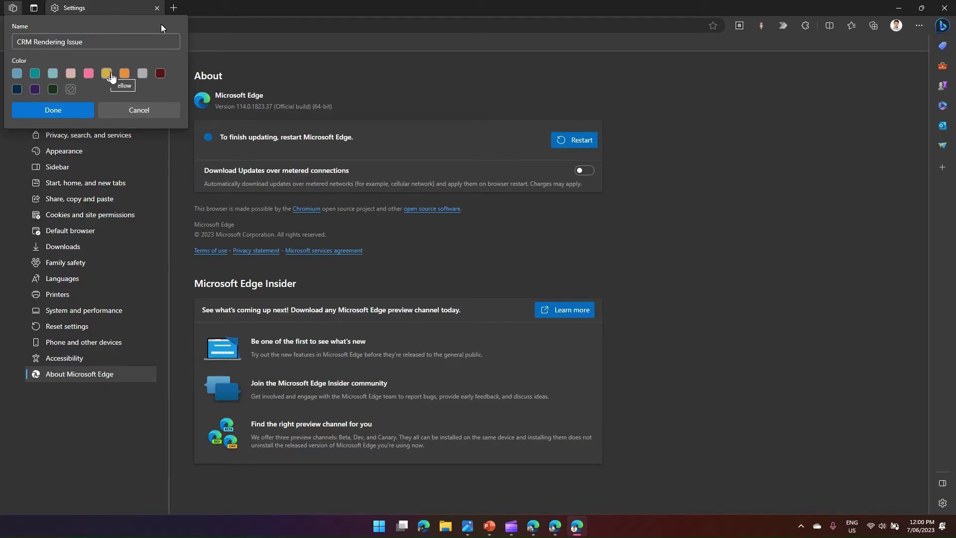
left_click(125, 74)
left_click(64, 111)
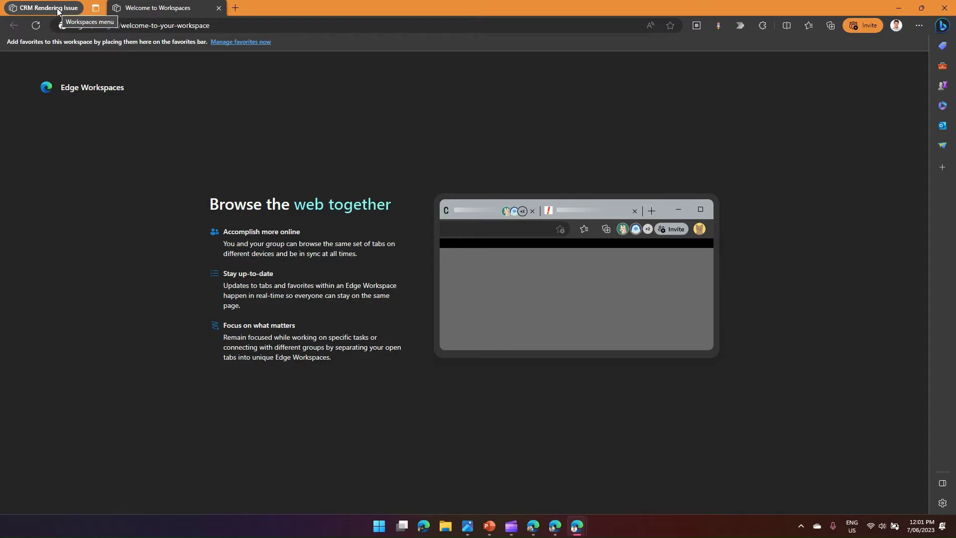
Load the presenter's personal website in a new workspace tab and go to its Blog page
left_click(236, 8)
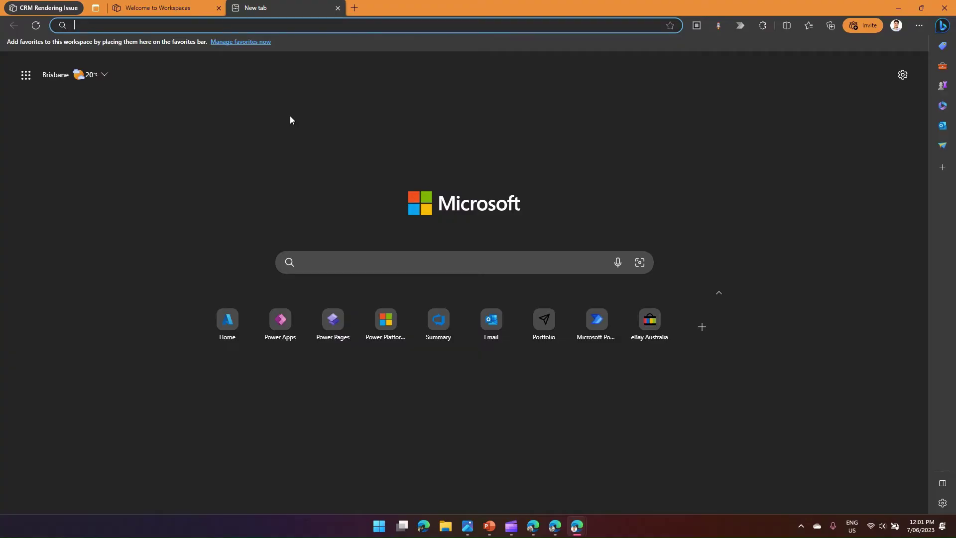
type("giri")
key("Return")
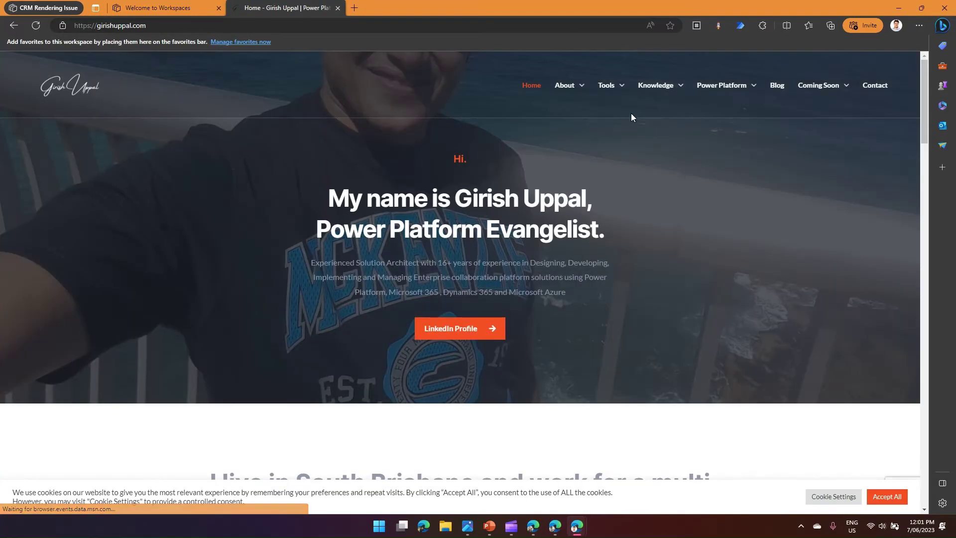
left_click(773, 87)
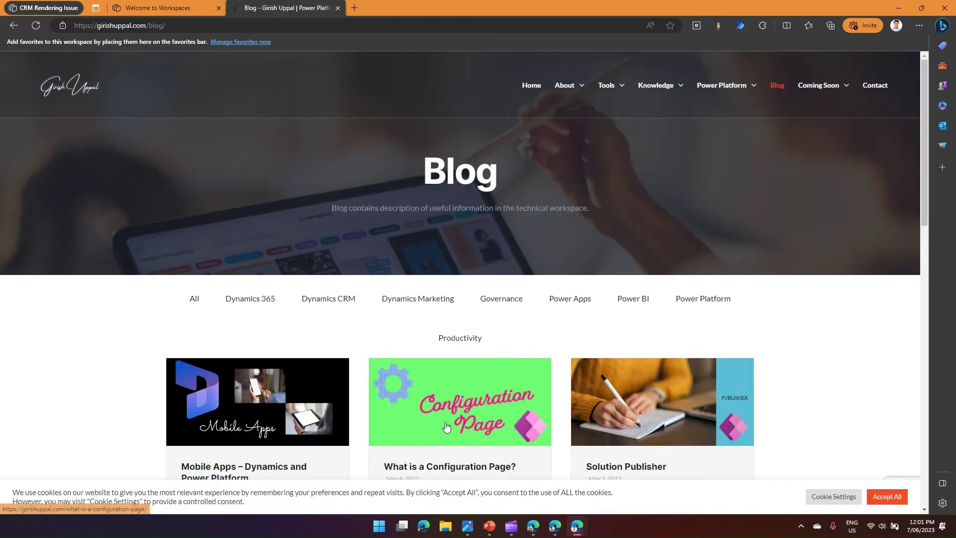
Open the blog articles "What is a Configuration Page?" and "Solution Publisher" in separate tabs
left_click(446, 427)
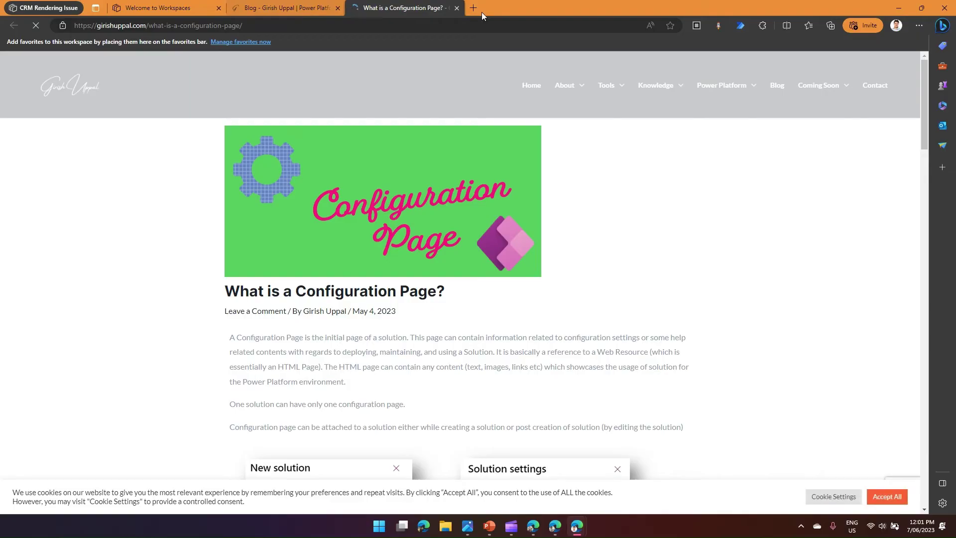
left_click(290, 6)
left_click(638, 411)
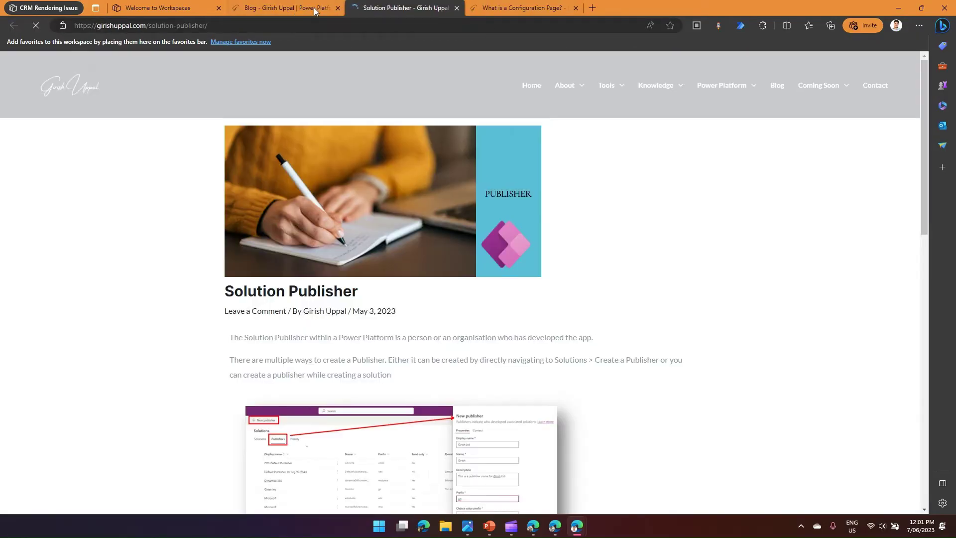
Replace the Blog page in its tab with the Microsoft Learn article on Power Automate for desktop architecture
left_click(308, 8)
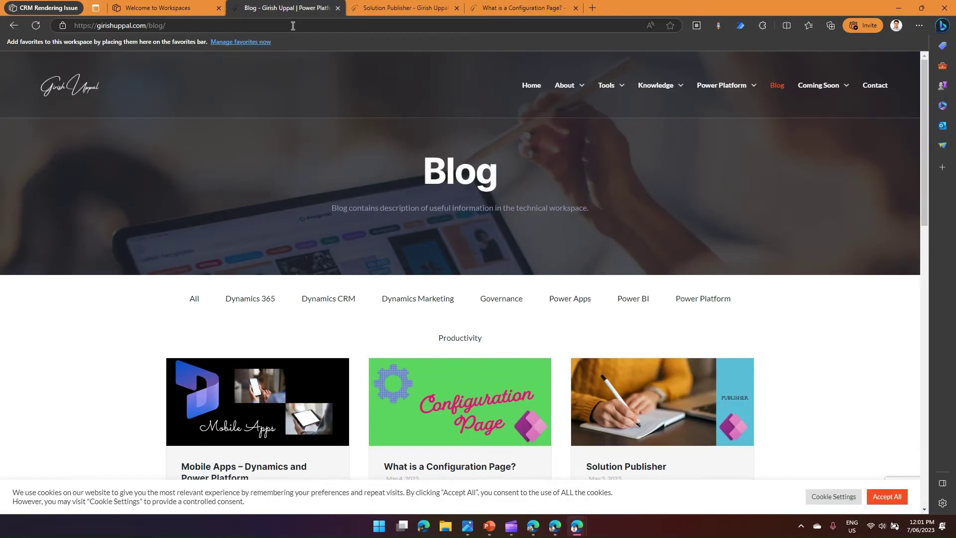
left_click(274, 28)
type("learn.")
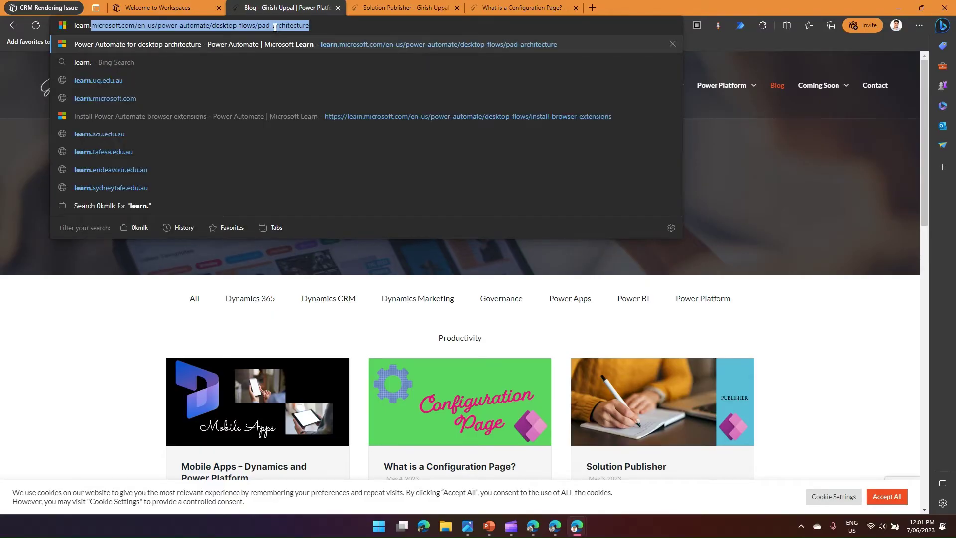
key("Return")
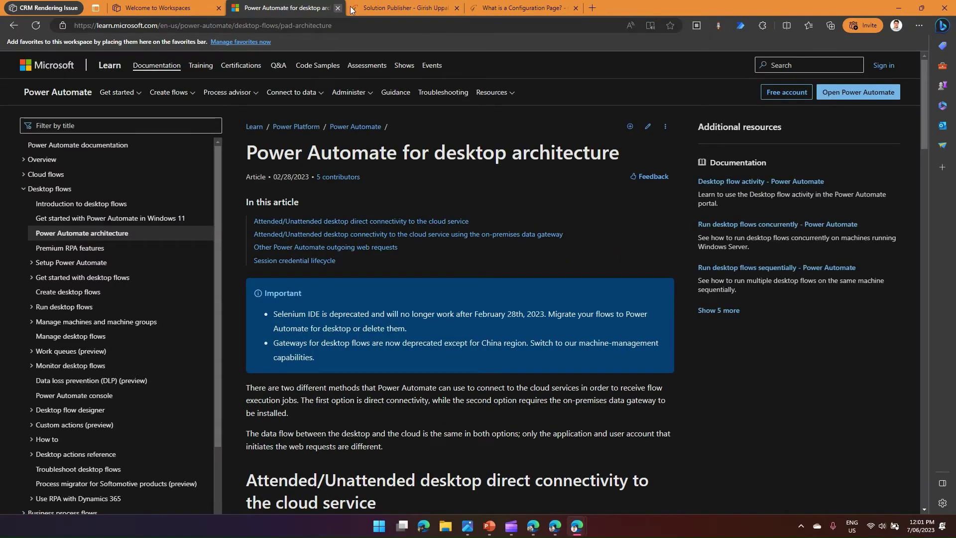
Look through the workspace's open tabs, finishing on the Welcome to Workspaces tab
left_click(438, 8)
left_click(521, 8)
left_click(399, 8)
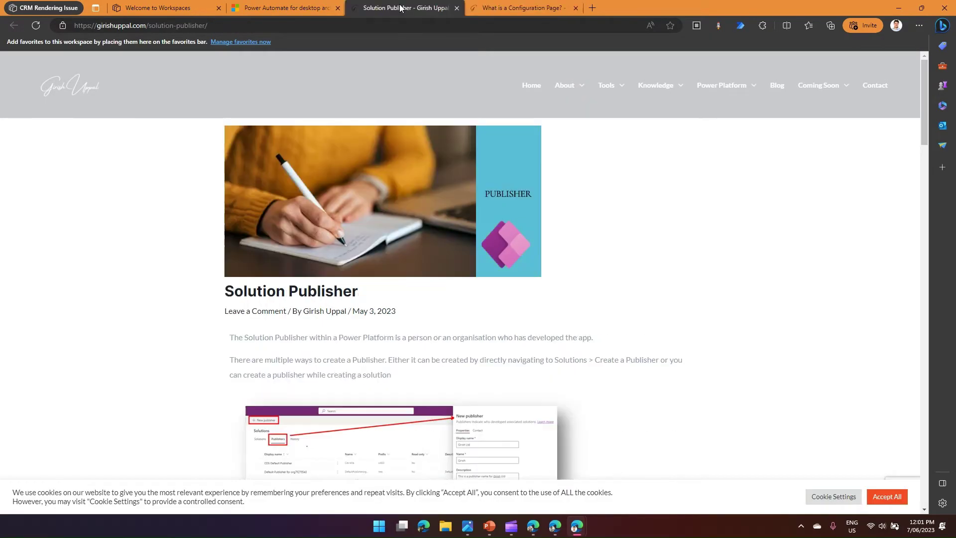
left_click(295, 8)
mouse_move(170, 7)
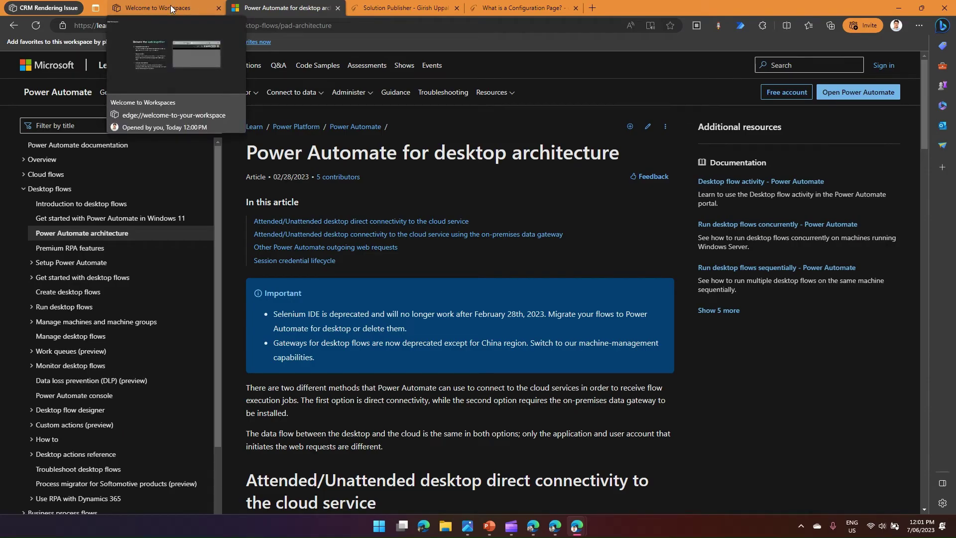
left_click(170, 7)
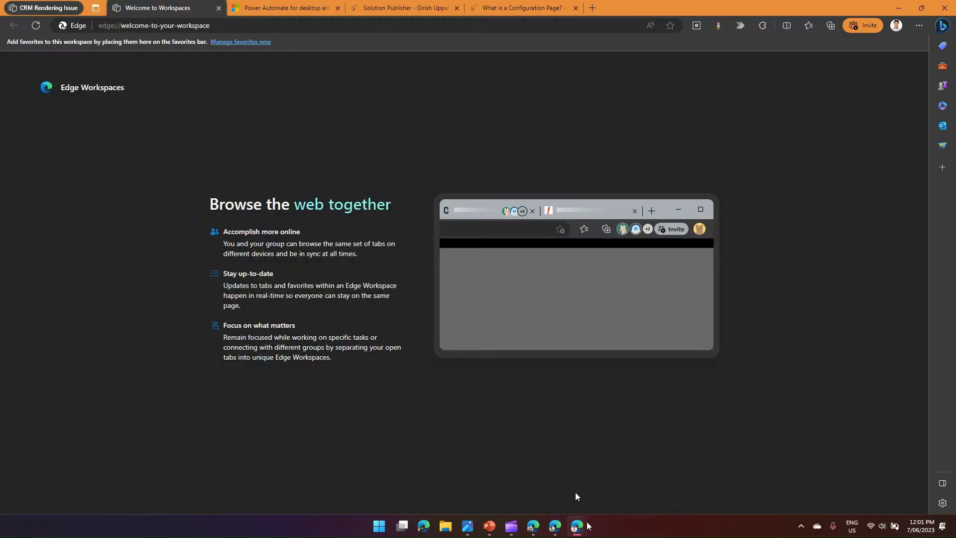
Switch to the second account's OneDrive browser window, maximize it and check which workspaces that account has
mouse_move(558, 530)
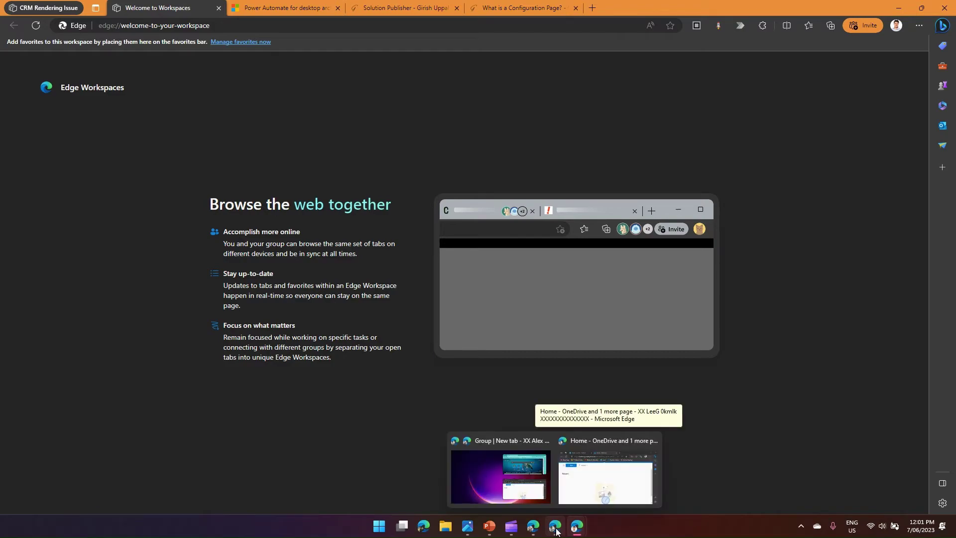
left_click(600, 490)
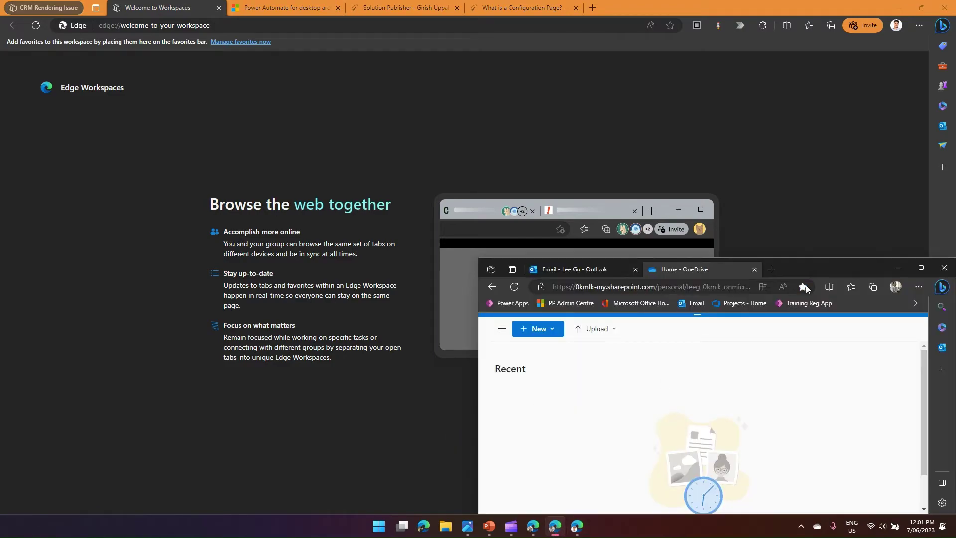
left_click(919, 268)
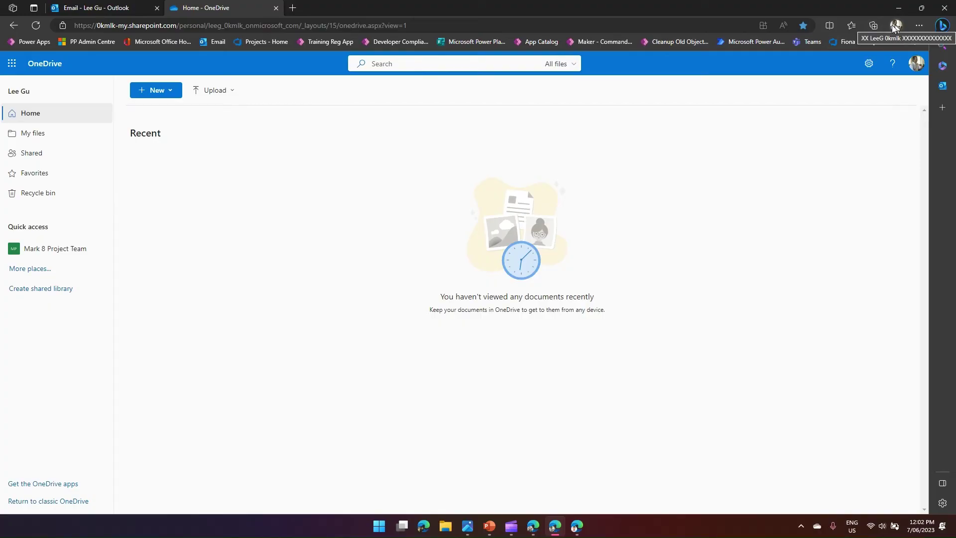
left_click(13, 9)
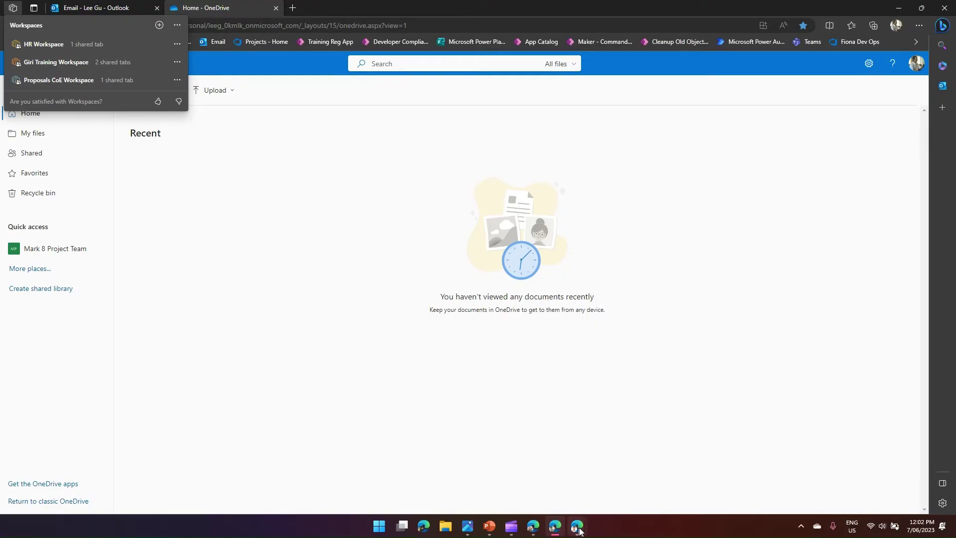
Return to the CRM Rendering Issue workspace window and copy the workspace's invitation link for collaborators
mouse_move(577, 523)
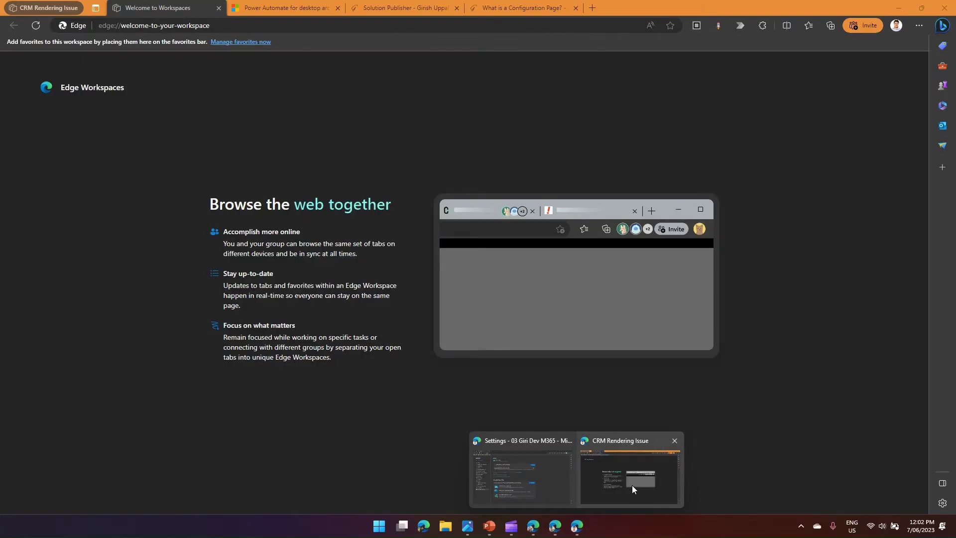
left_click(631, 486)
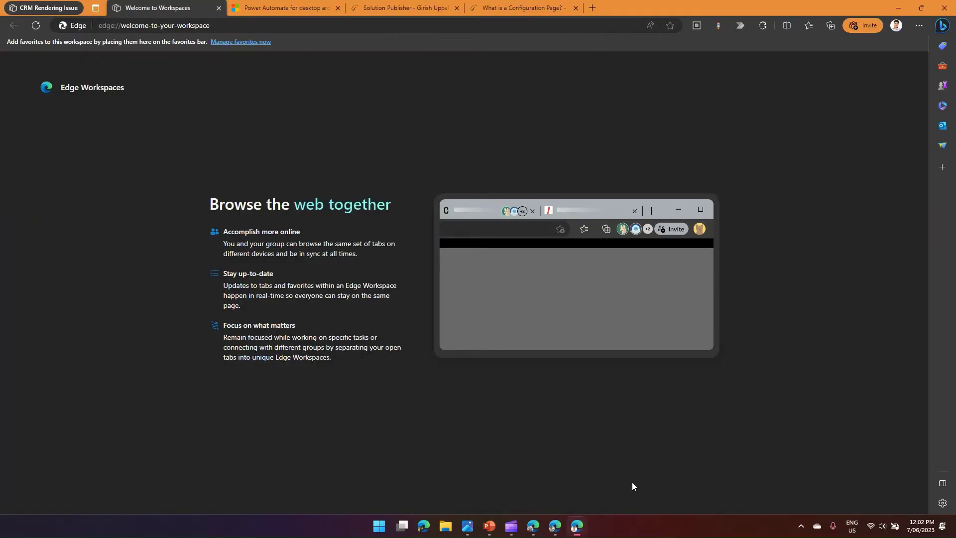
left_click(64, 9)
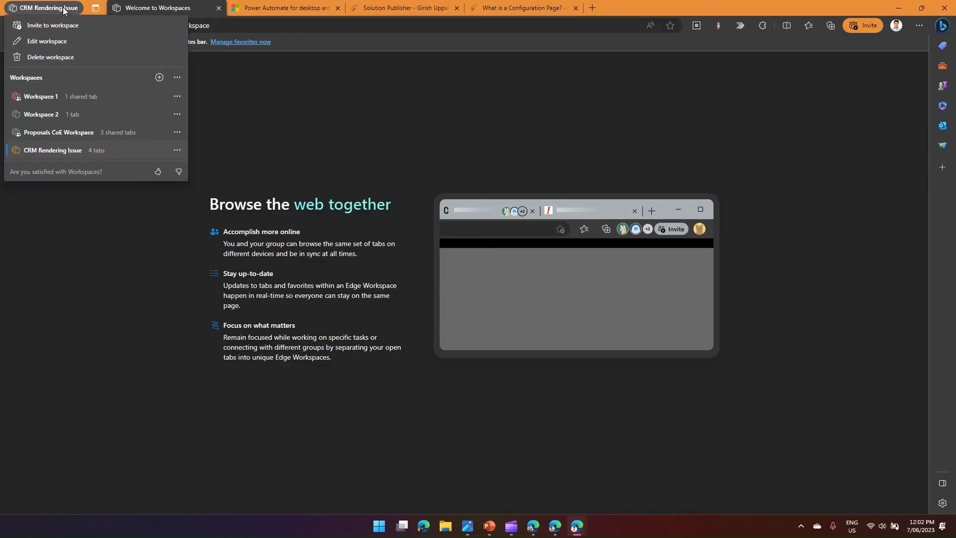
left_click(177, 149)
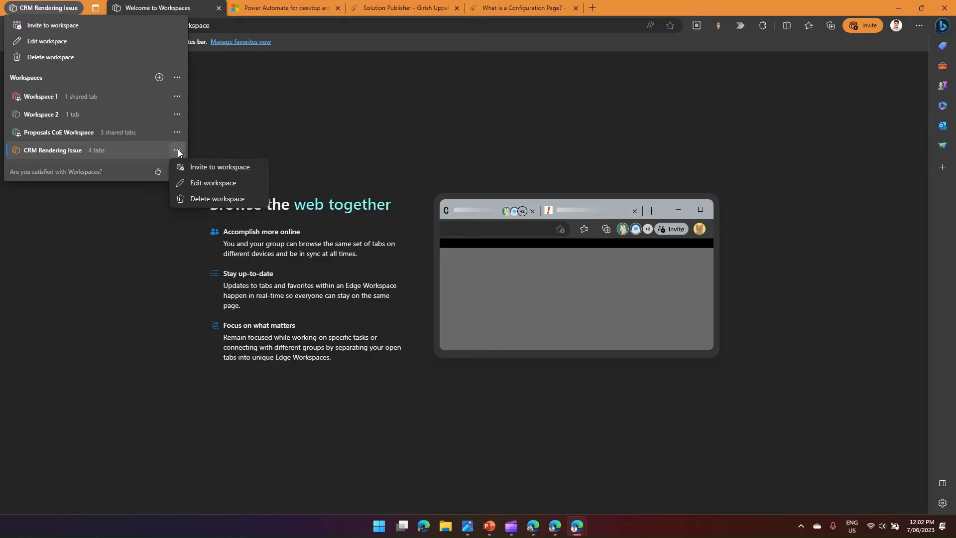
left_click(209, 167)
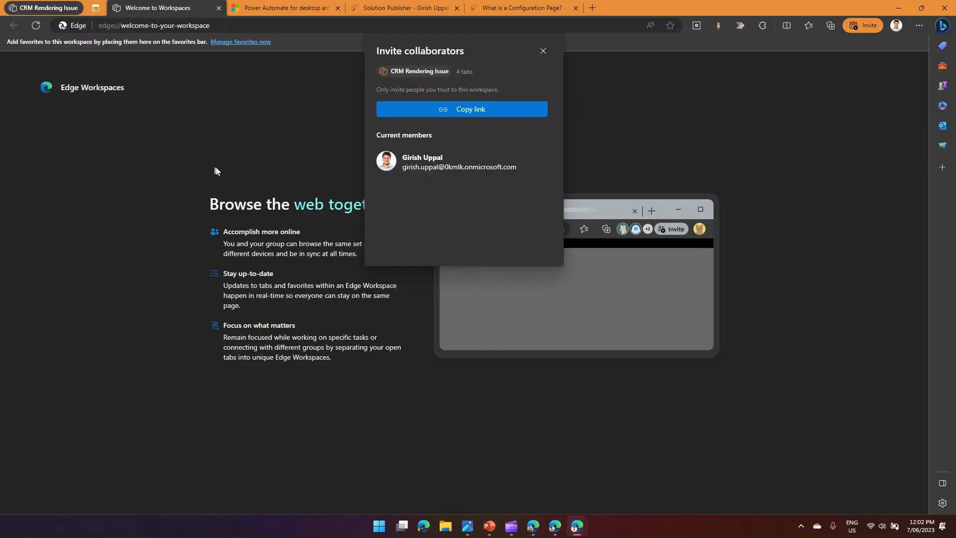
left_click(458, 113)
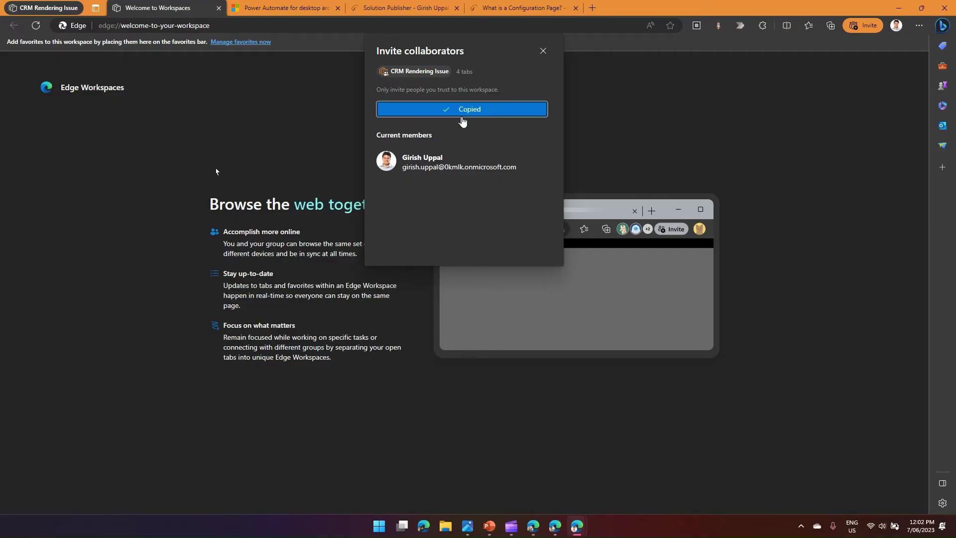
Switch to the second account's OneDrive window, check the signed-in account and join the workspace by opening the copied invitation link in a new tab
left_click(555, 524)
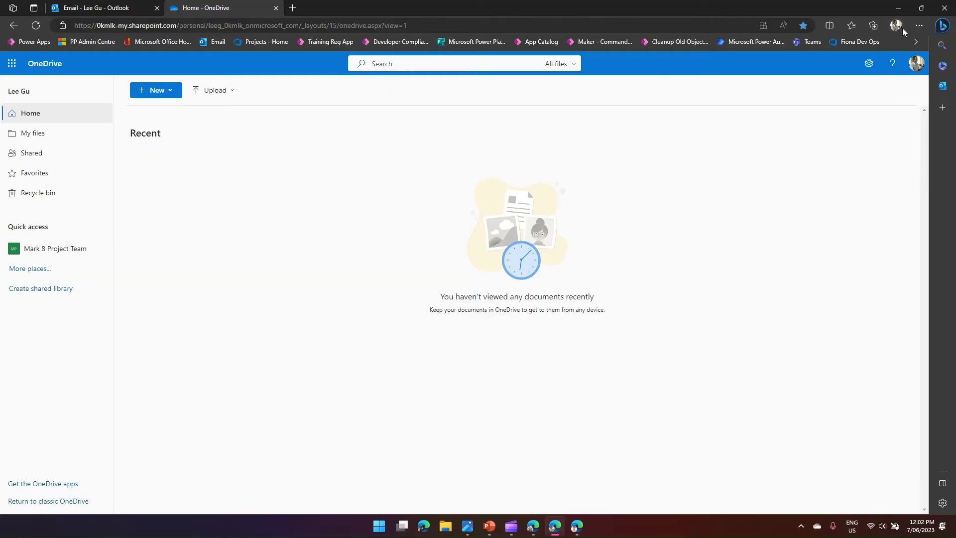
left_click(917, 64)
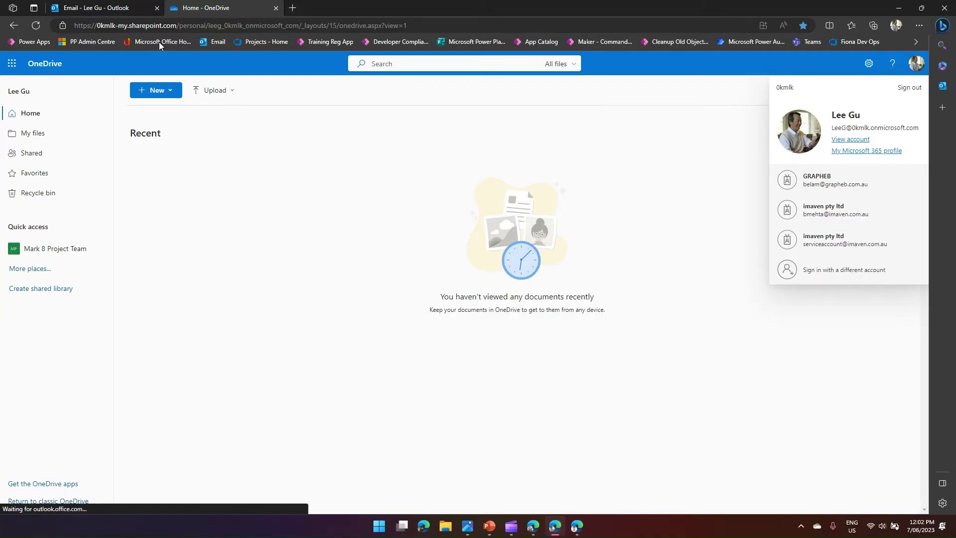
left_click(294, 8)
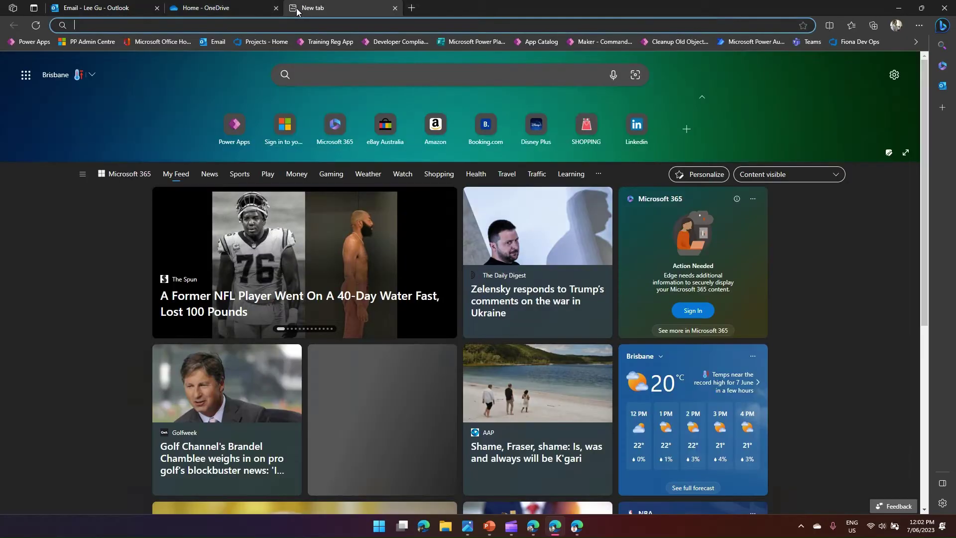
key("ctrl+v")
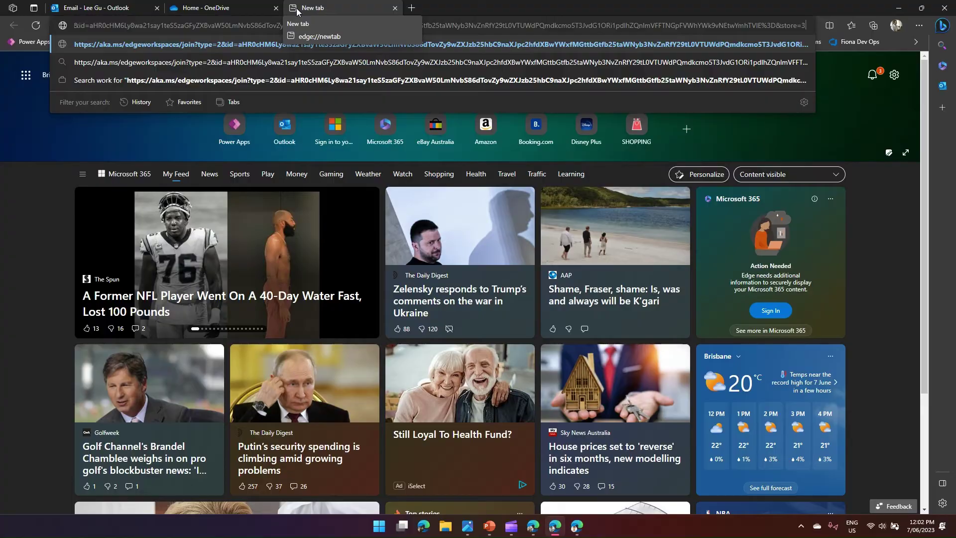
key("Return")
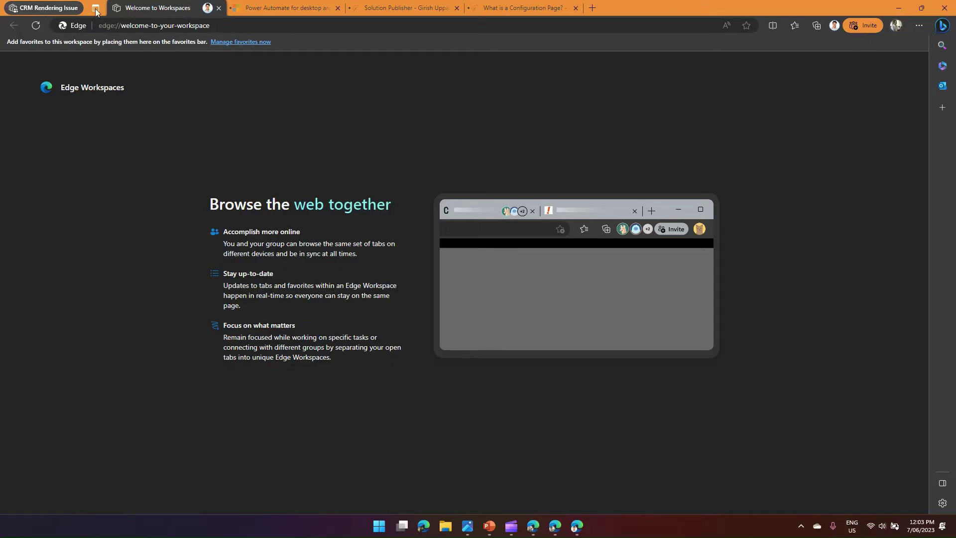
Open microsoft.com in a new tab of the second account's CRM Rendering Issue workspace
left_click(593, 8)
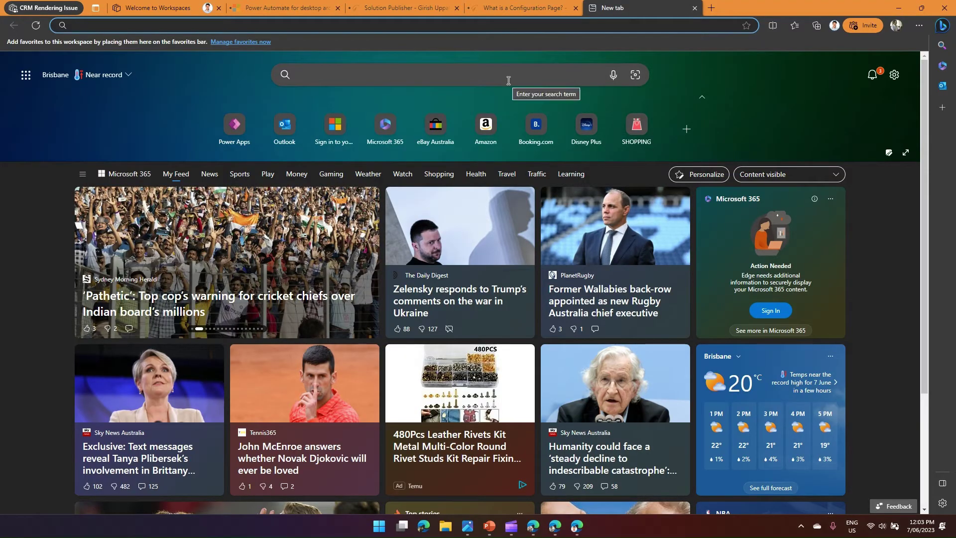
type("micr")
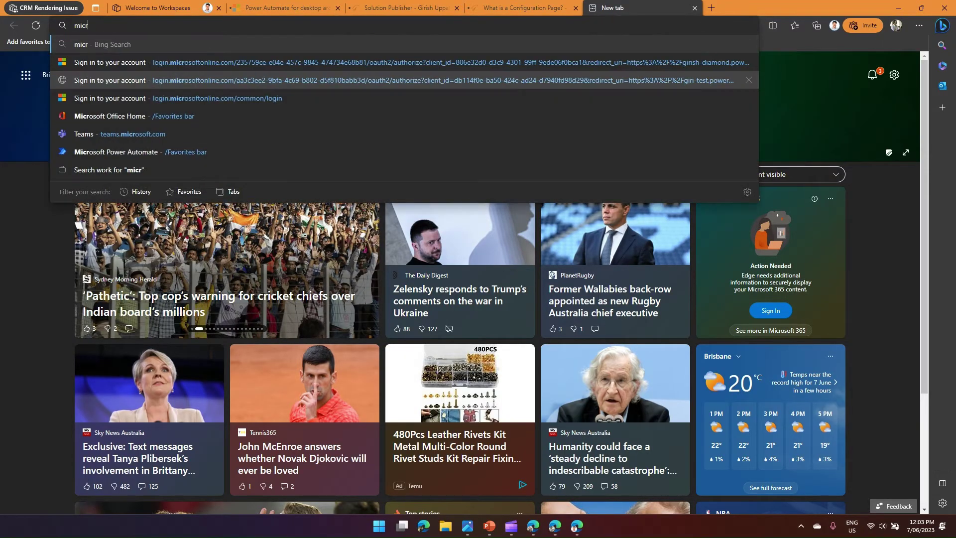
type("osoft.com")
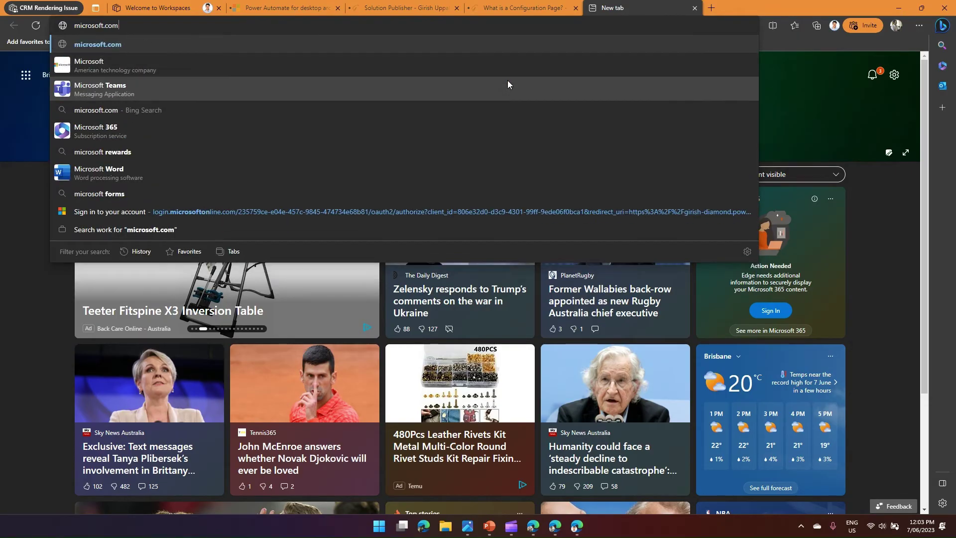
key("Return")
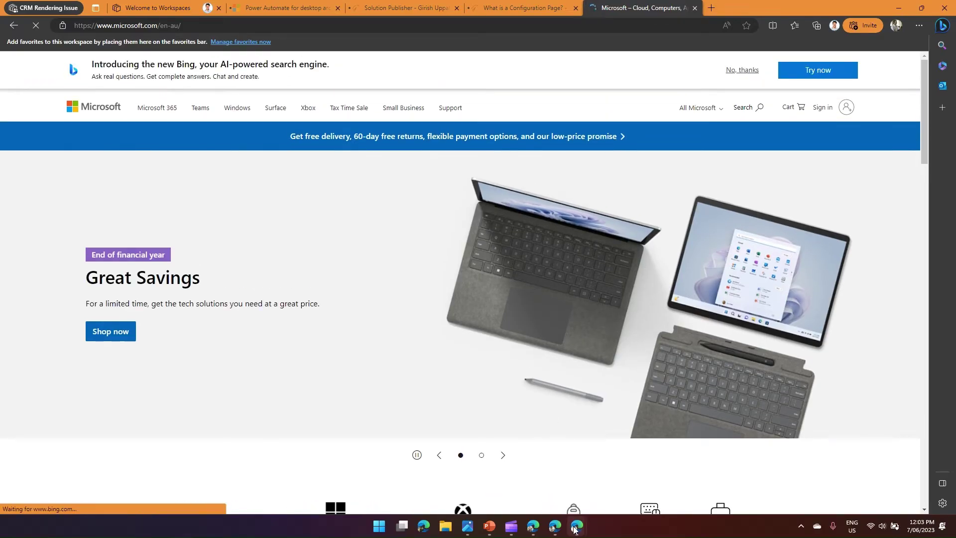
Switch to the first account's CRM Rendering Issue window and view the Microsoft tab added by the collaborator
mouse_move(574, 530)
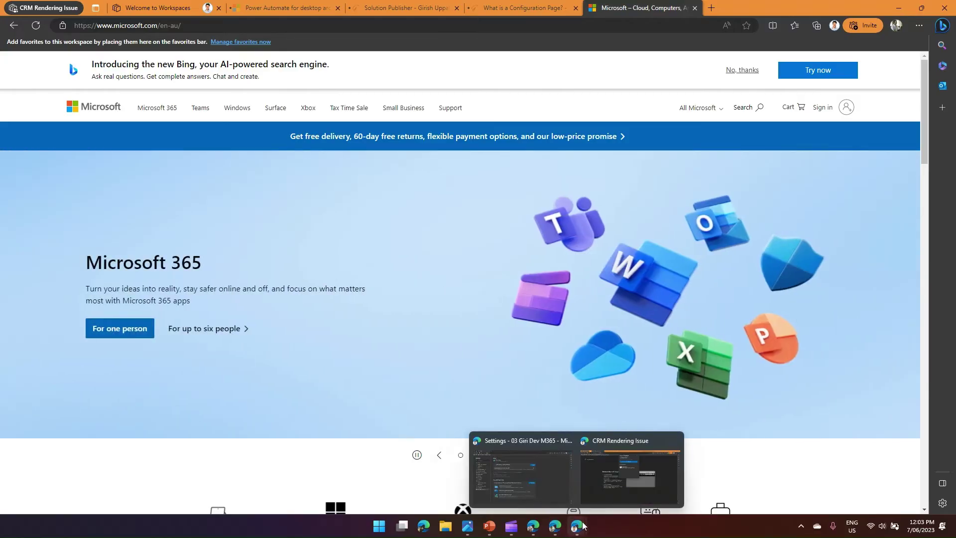
left_click(596, 493)
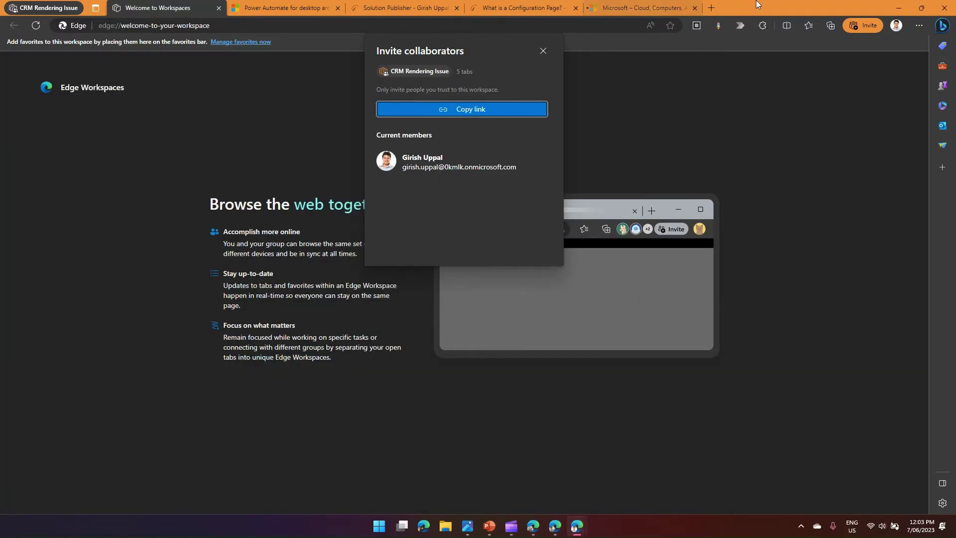
left_click(619, 3)
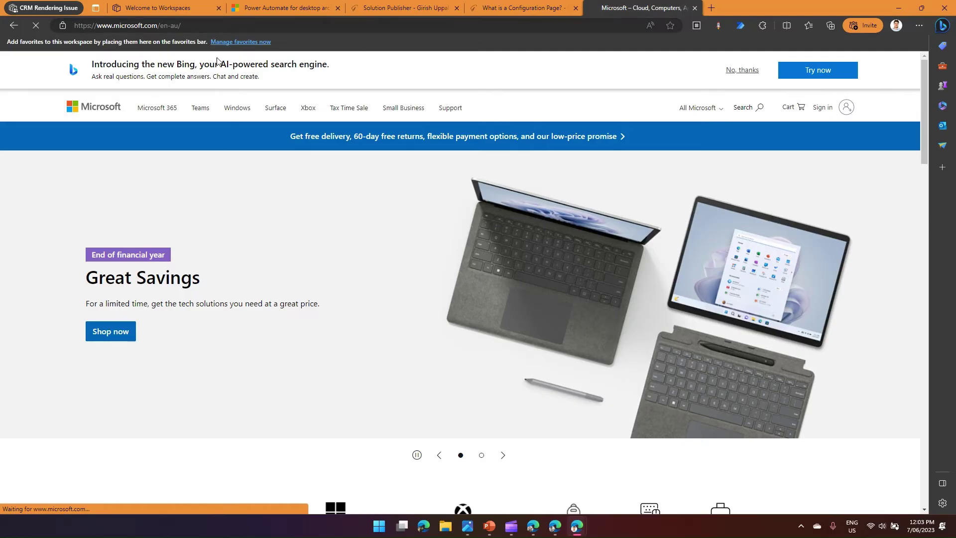
Copy the invitation link for the CRM Rendering Issue workspace from its entry in the workspace list
left_click(70, 10)
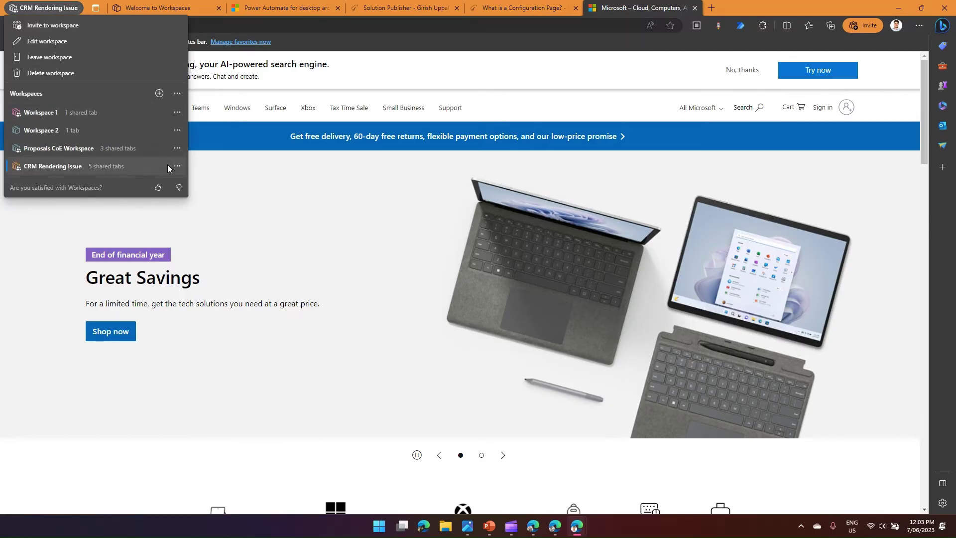
left_click(176, 166)
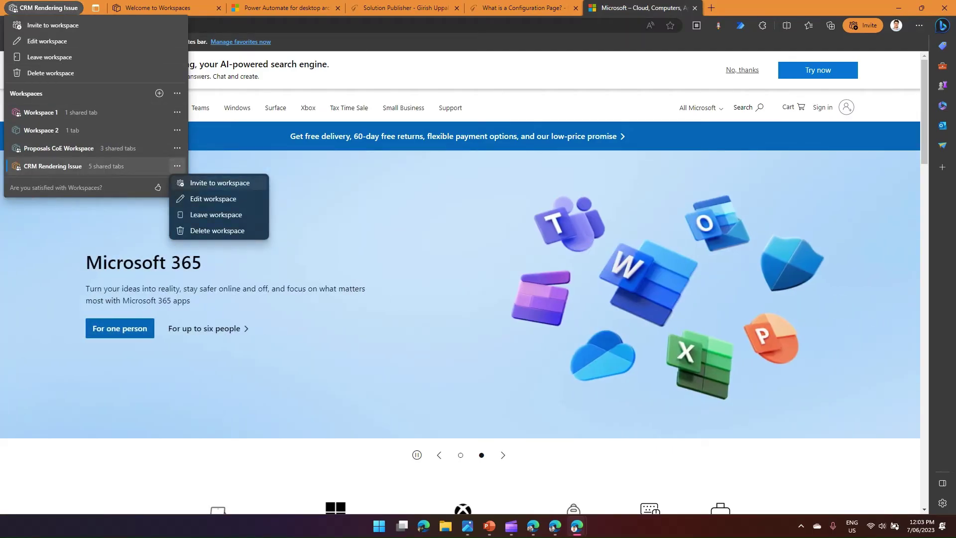
left_click(203, 184)
left_click(460, 112)
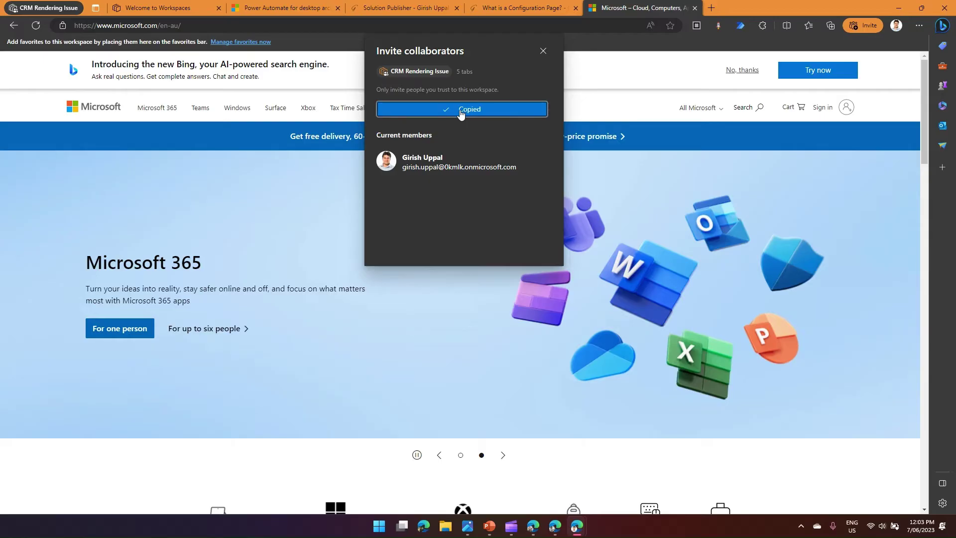
Switch to the third account's browser window and join the shared workspace by opening the copied invitation link
left_click(533, 529)
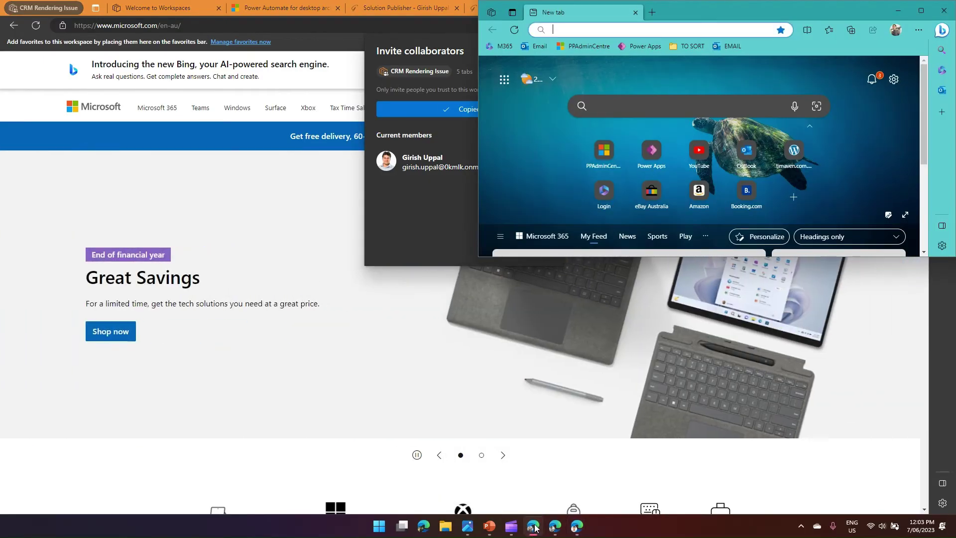
left_click(628, 31)
key("ctrl+v")
key("Return")
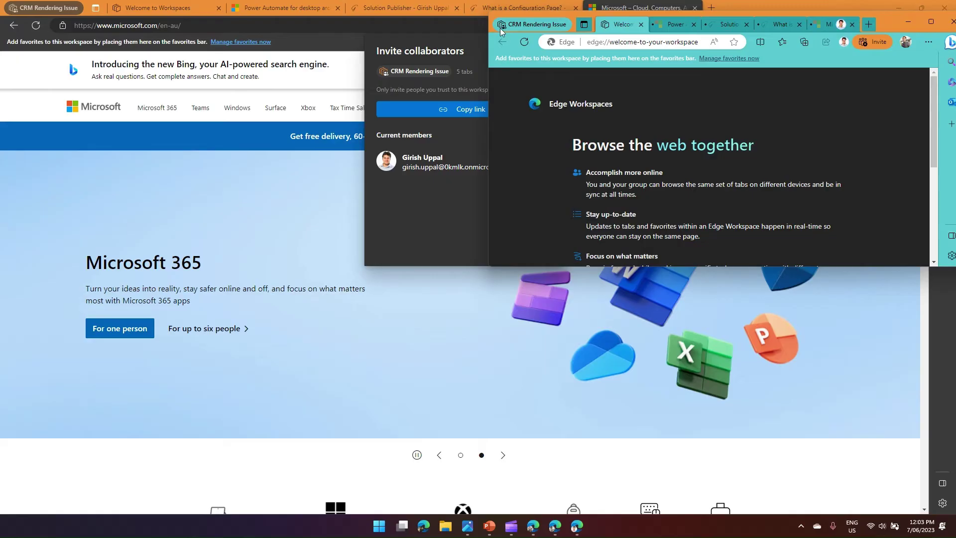
Maximize the third account's workspace window, check its workspace list and see which collaborator is on the Microsoft tab
left_click(504, 28)
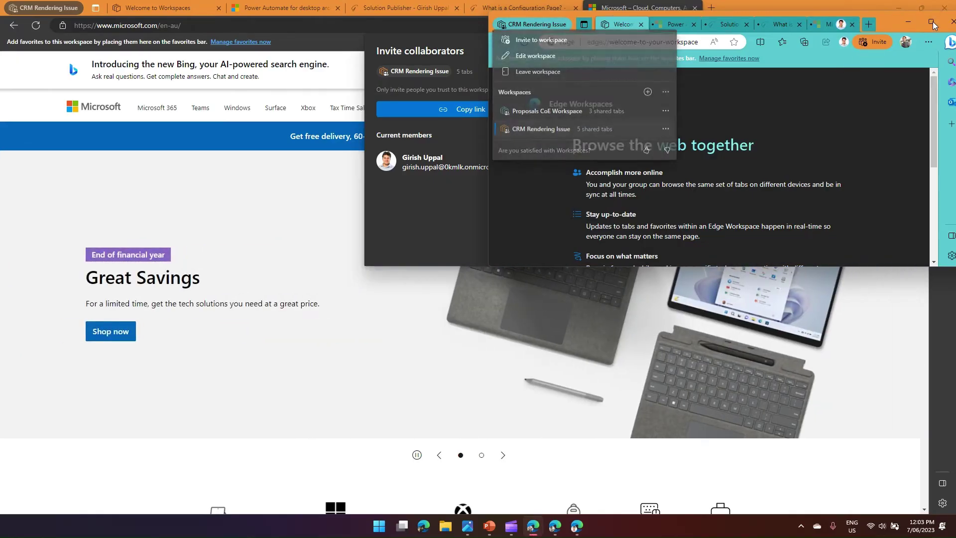
left_click(932, 22)
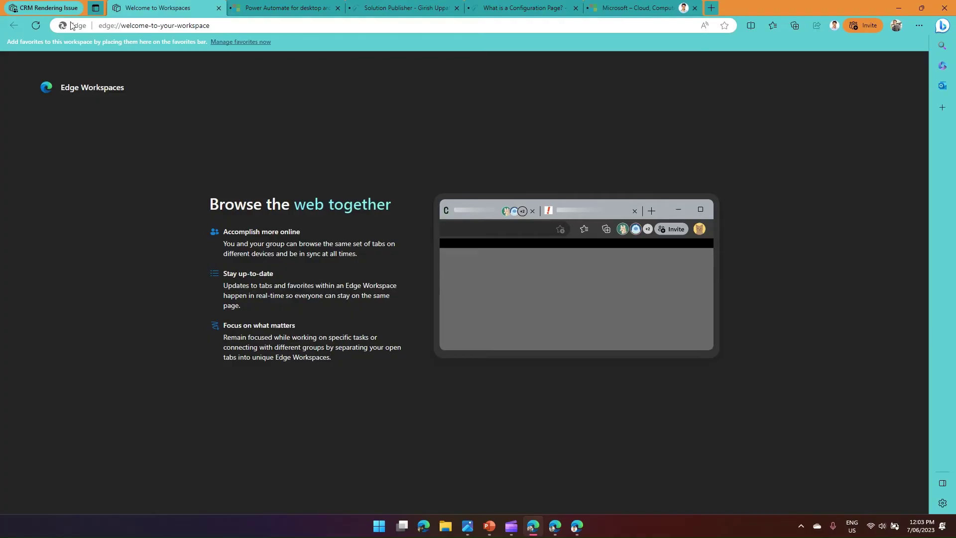
left_click(44, 8)
left_click(457, 101)
mouse_move(831, 25)
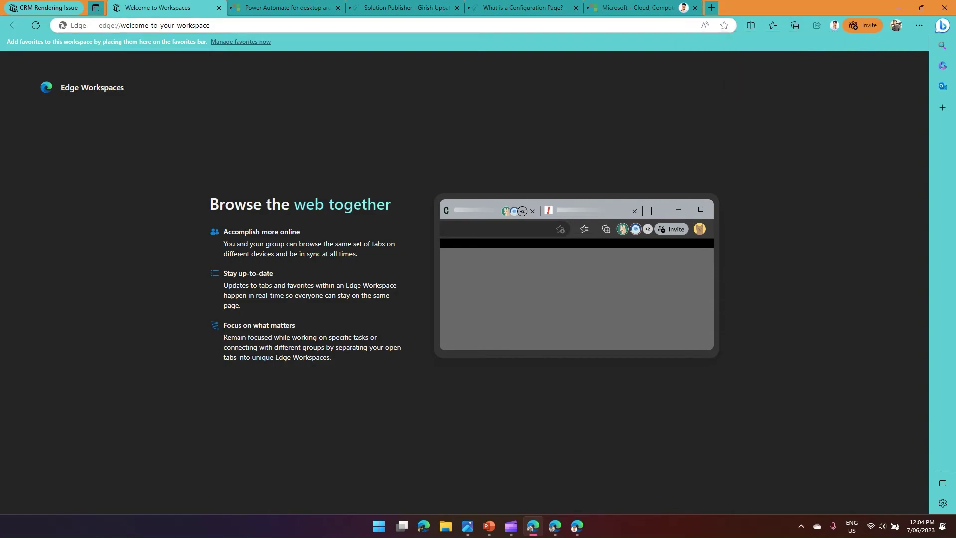
mouse_move(684, 11)
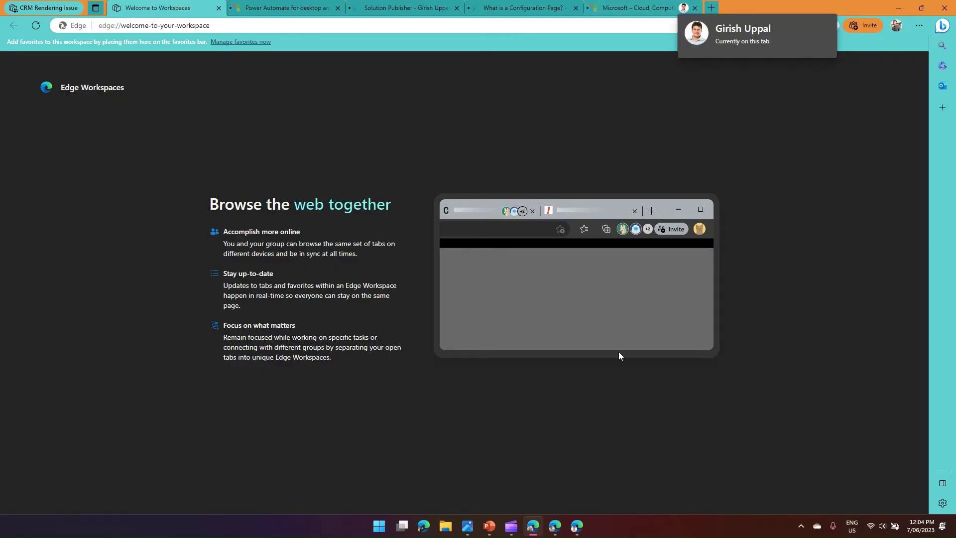
Switch to the second account's CRM Rendering Issue window and display the Solution Publisher tab
mouse_move(554, 531)
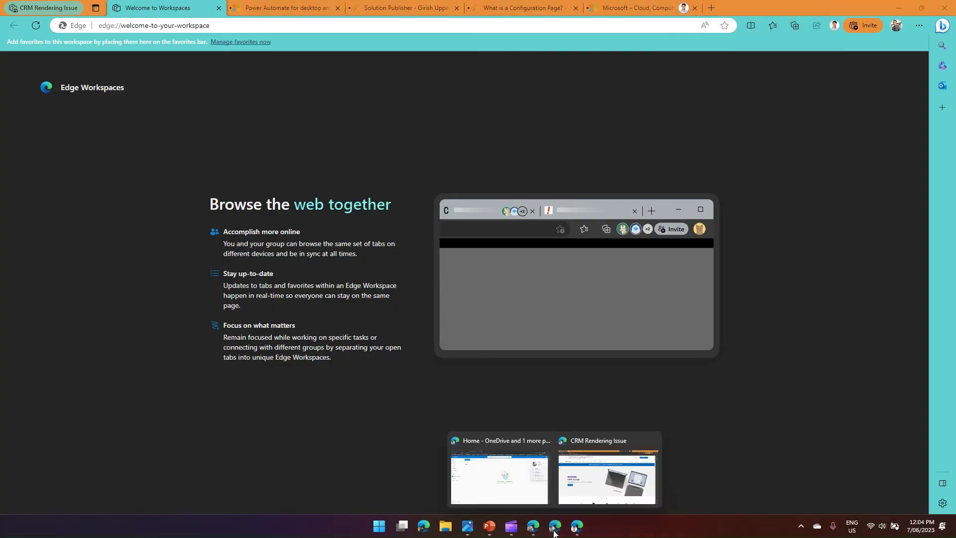
left_click(577, 490)
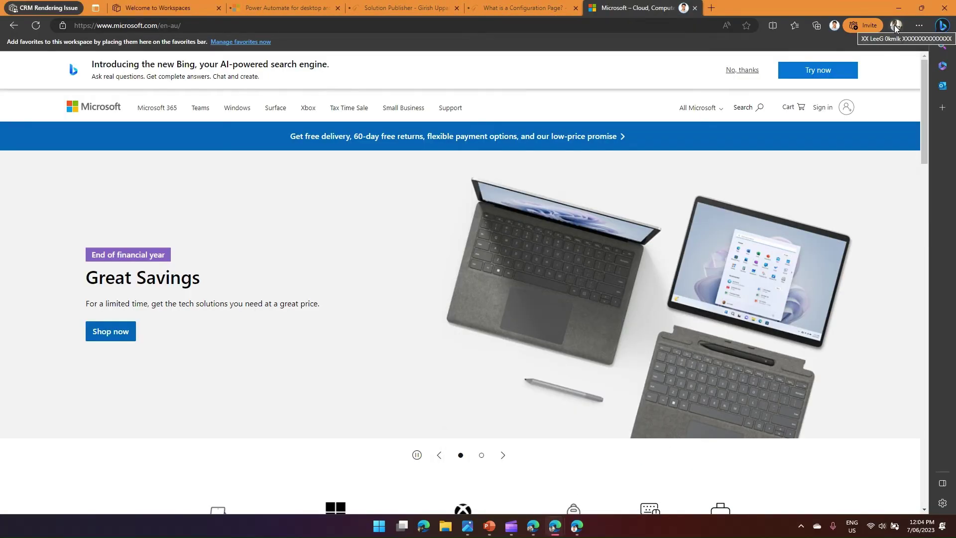
left_click(388, 7)
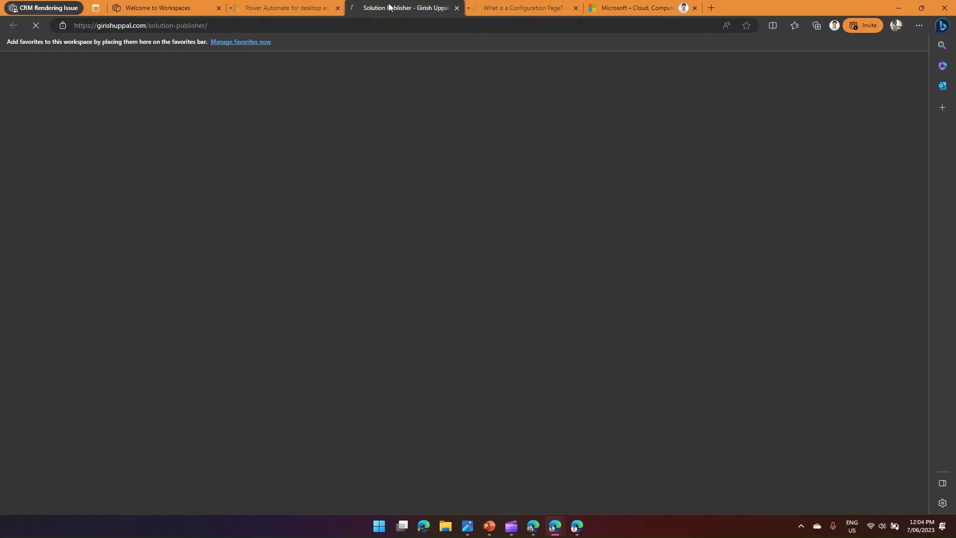
Return to the third account's workspace window and view the Microsoft, What is a Configuration Page? and Solution Publisher tabs
left_click(531, 527)
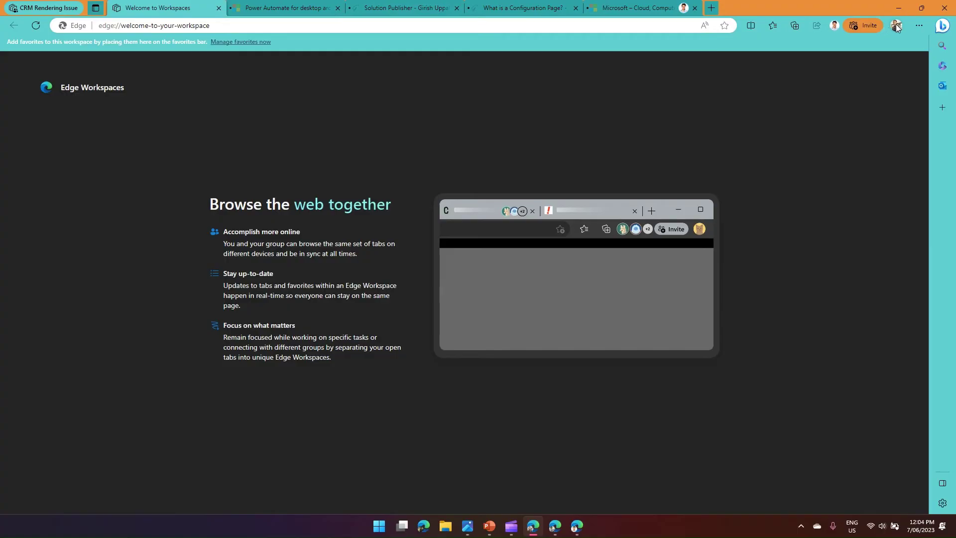
left_click(616, 9)
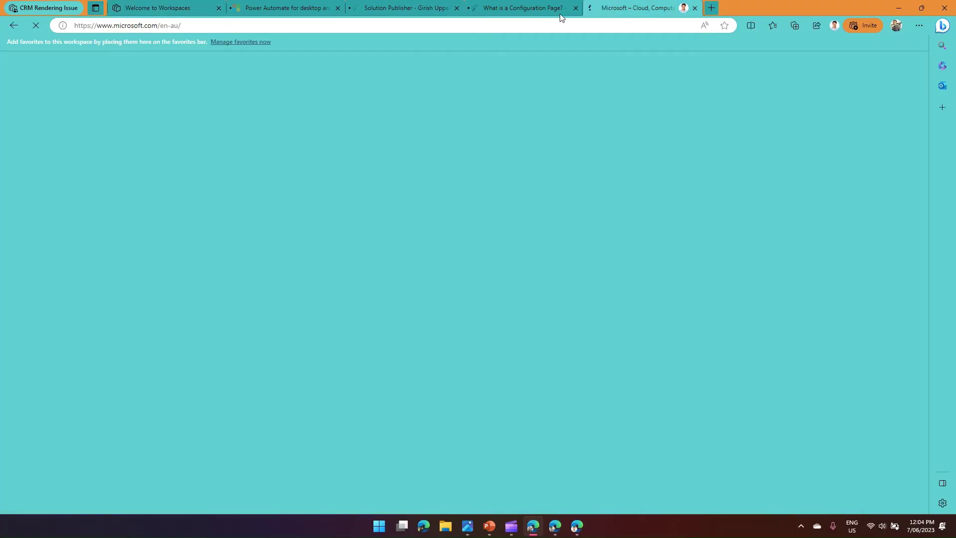
left_click(512, 9)
left_click(423, 10)
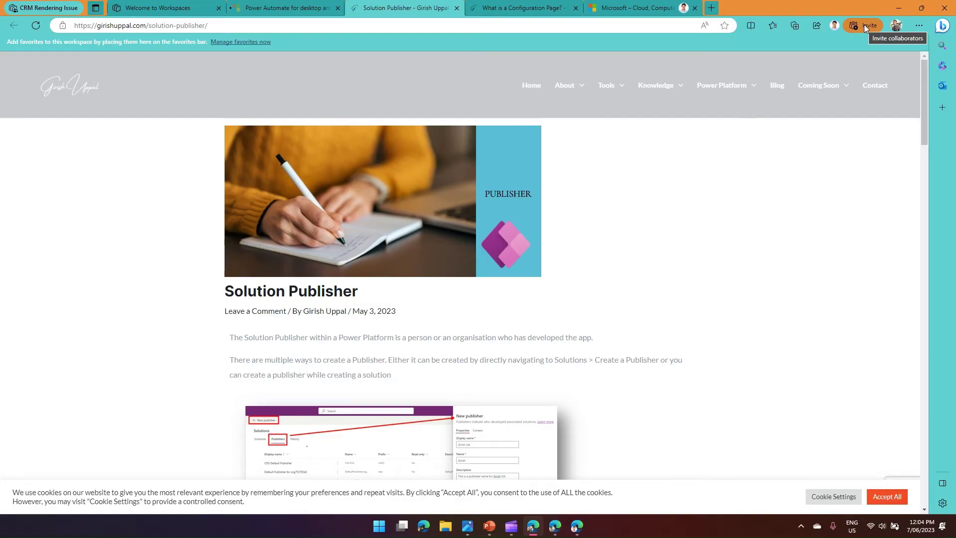
left_click(919, 25)
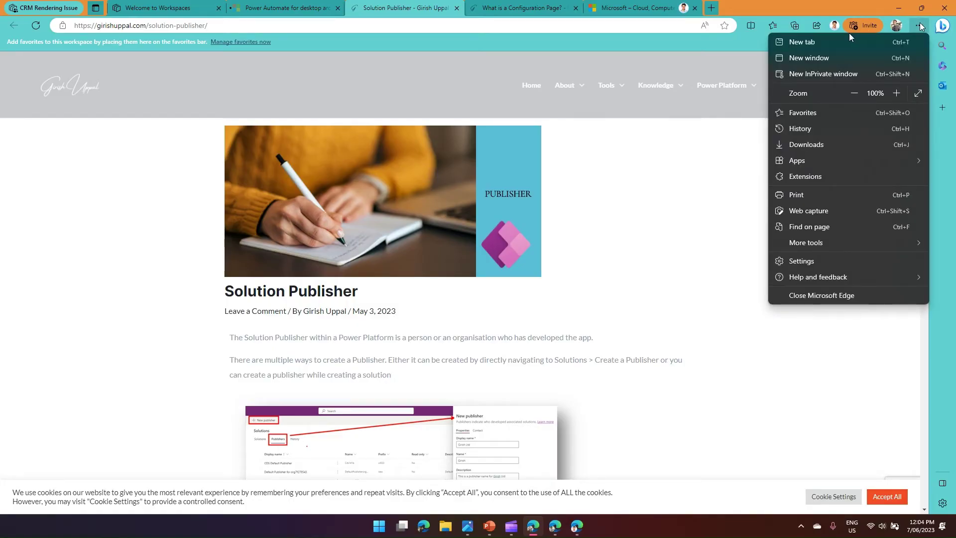
left_click(805, 25)
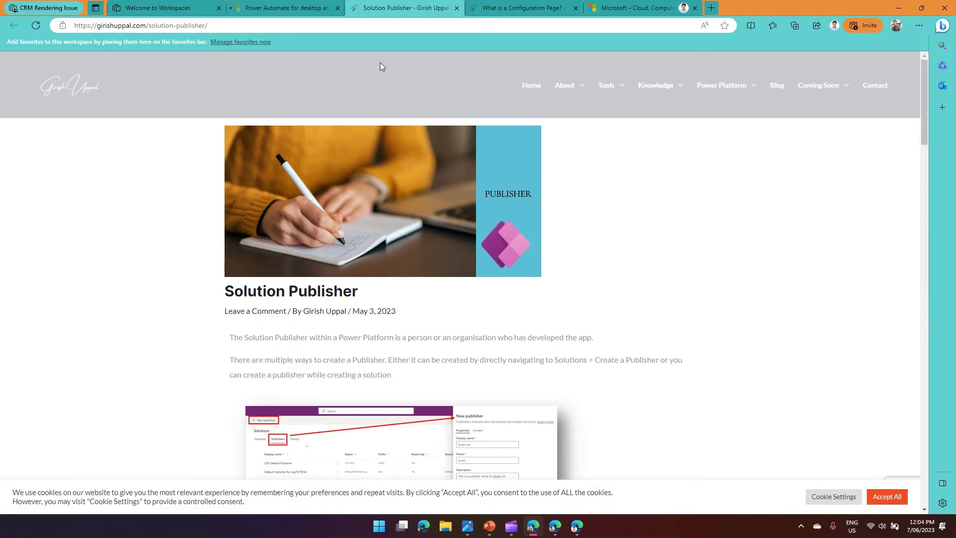
left_click(51, 10)
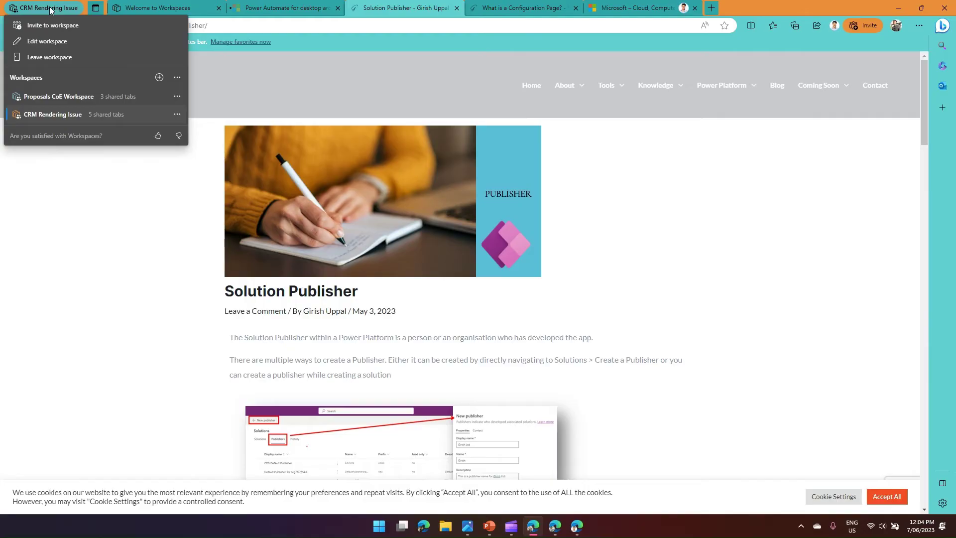
left_click(783, 219)
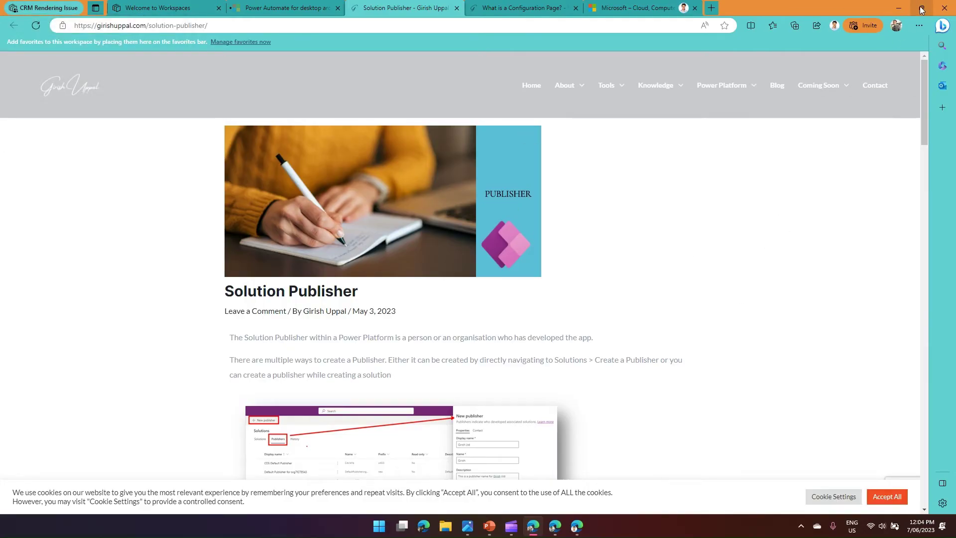
Arrange three snapped windows: the third account's workspace in a quarter, the first account's in a half, What is a Configuration Page? in the remaining quarter
mouse_move(922, 11)
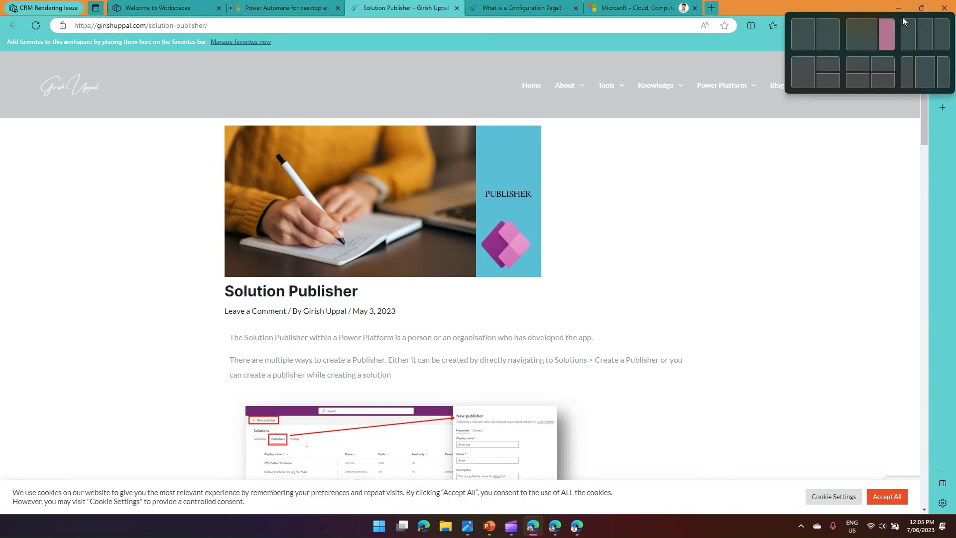
left_click(828, 64)
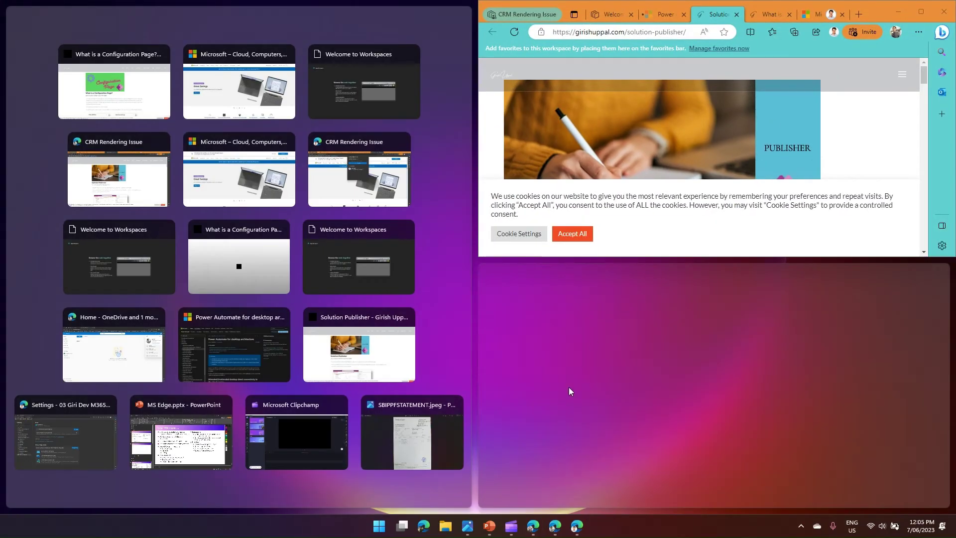
left_click(339, 145)
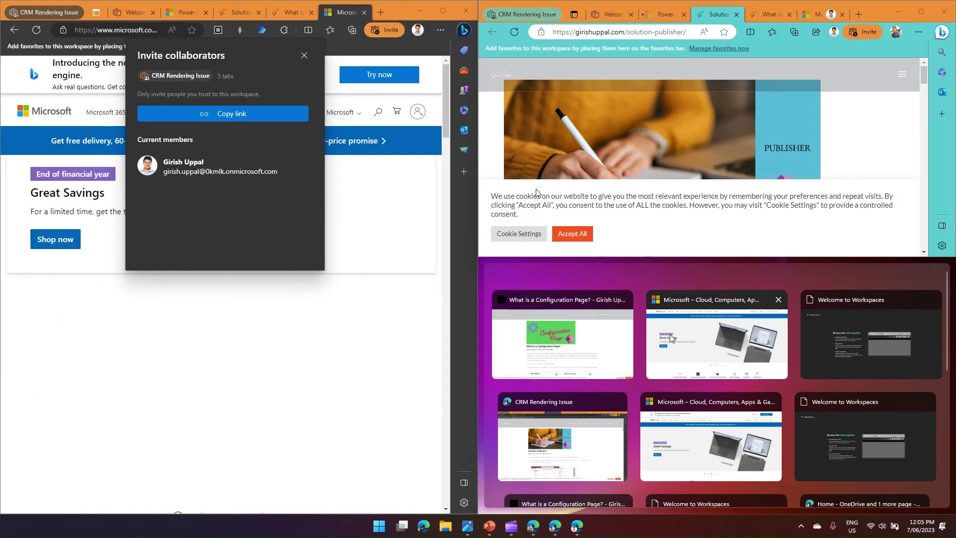
left_click(603, 329)
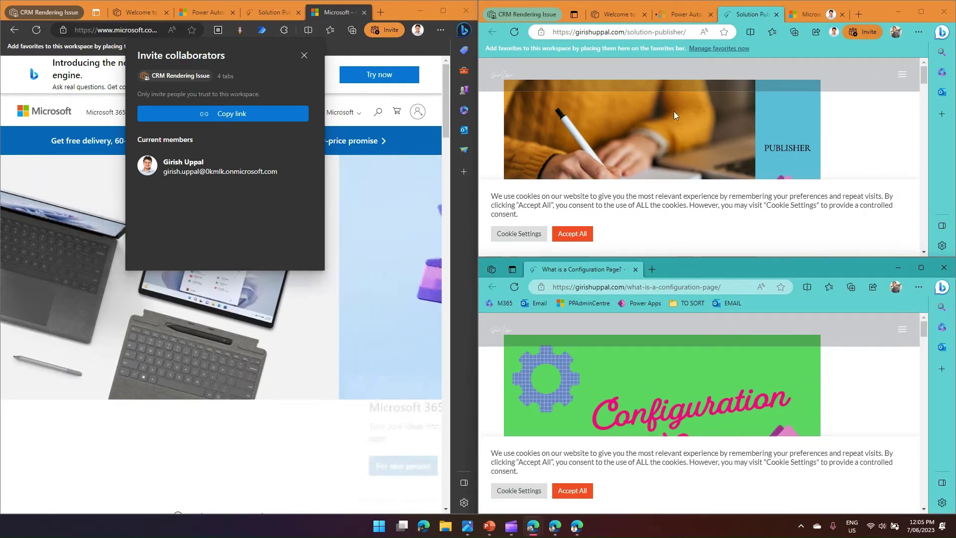
Close the collaborator invitation and open apple.com in a new tab of the first account's CRM Rendering Issue workspace
left_click(304, 55)
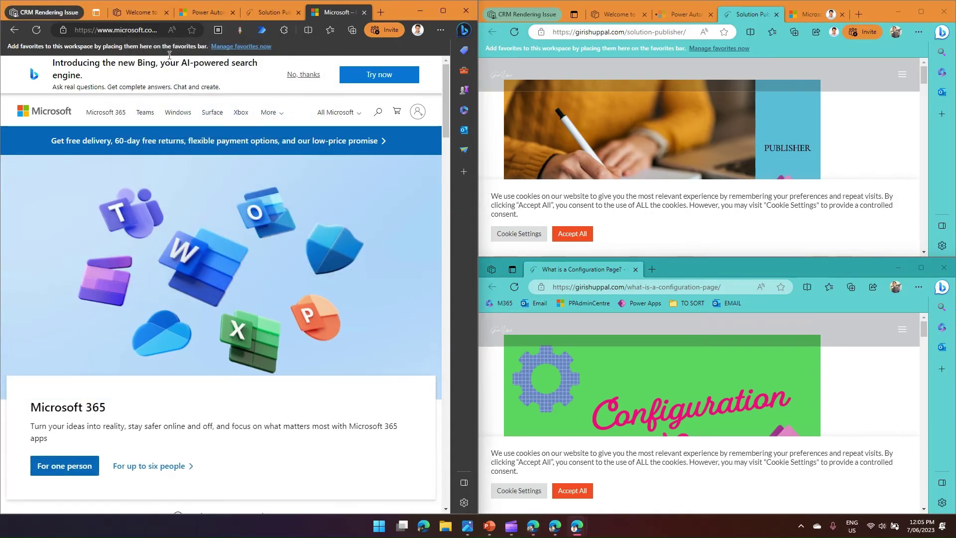
left_click(206, 13)
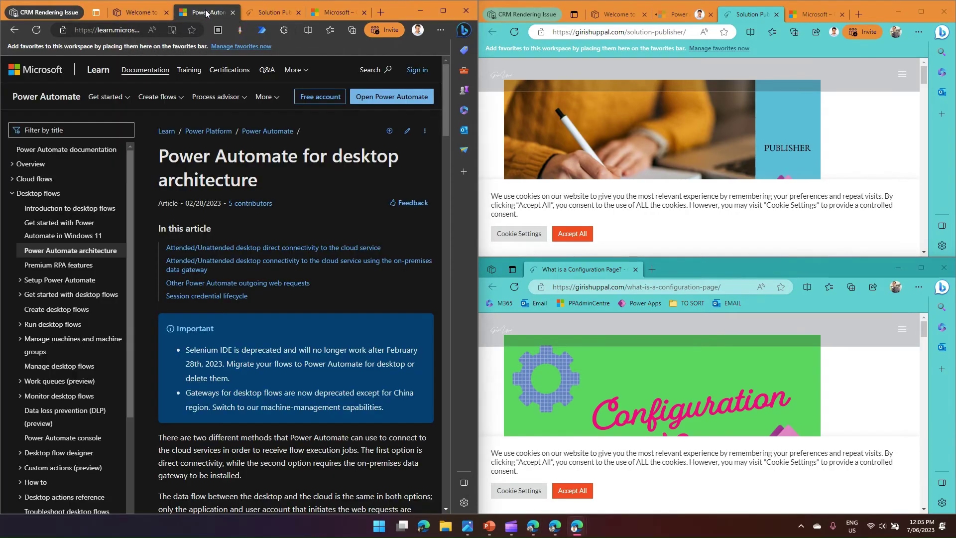
left_click(381, 13)
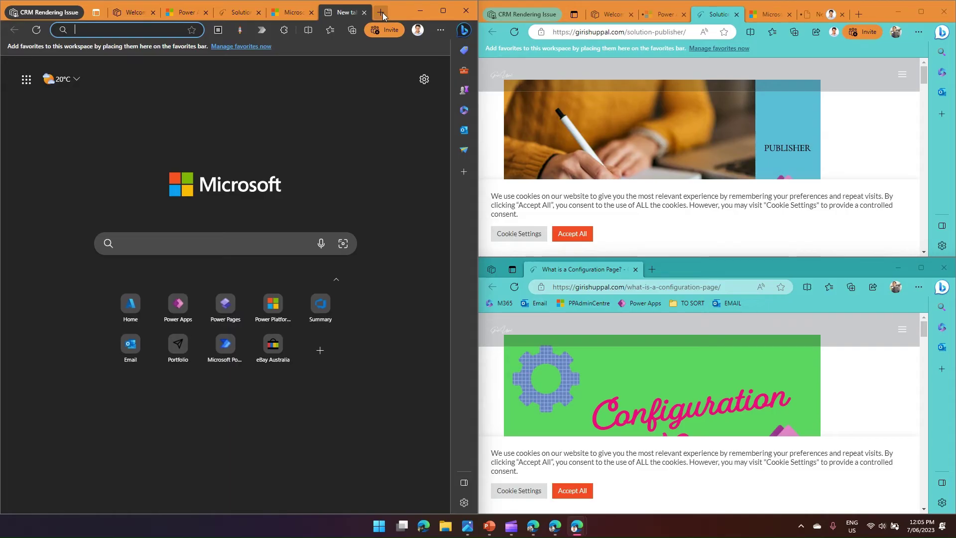
type("apple.co")
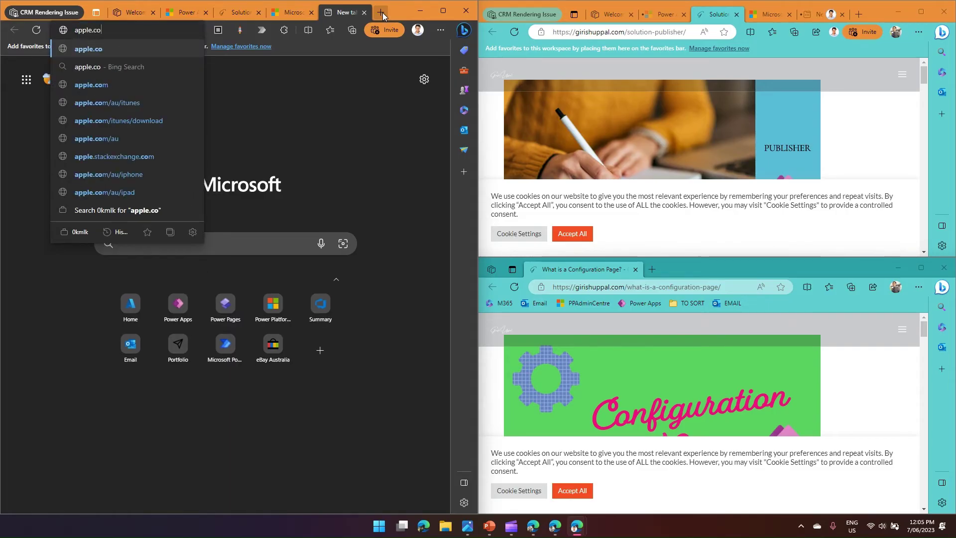
key("Return")
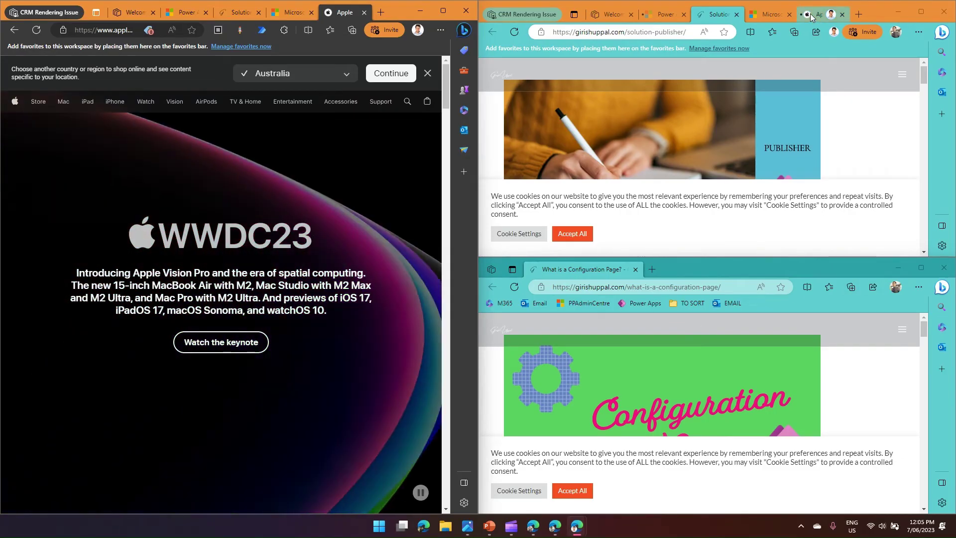
Display the Apple tab in the third account's workspace window and put away the What is a Configuration Page? window
left_click(810, 14)
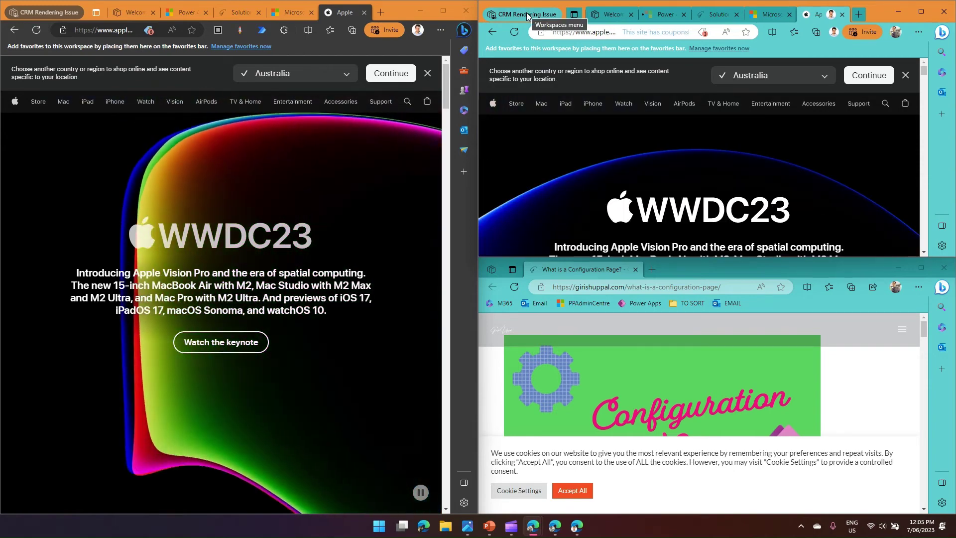
left_click(921, 268)
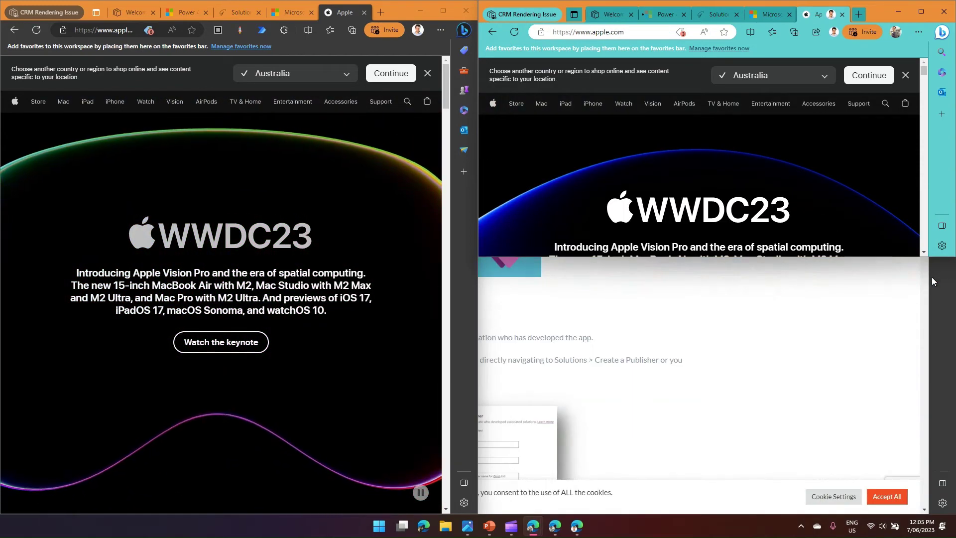
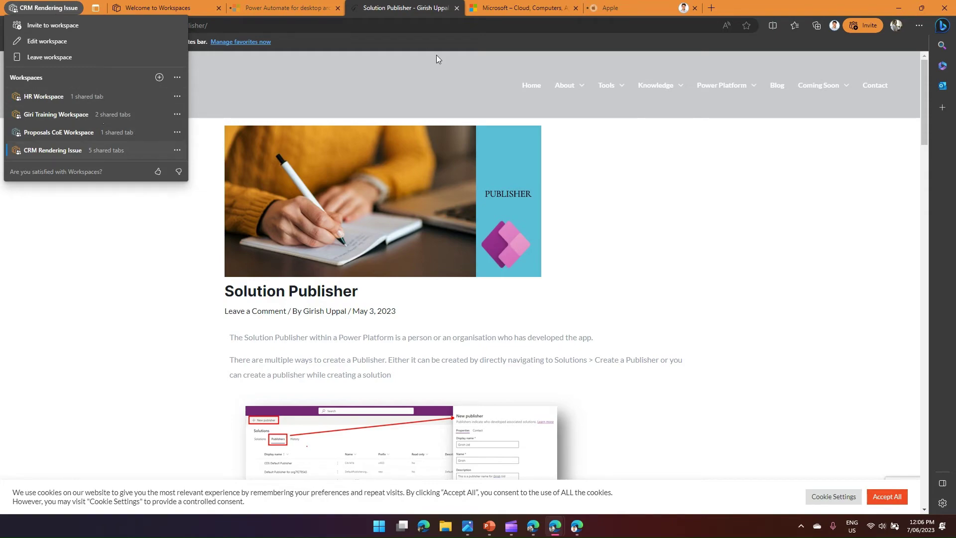
View the Apple and Microsoft tabs in the second account's workspace and check the options available for the Apple tab
left_click(566, 174)
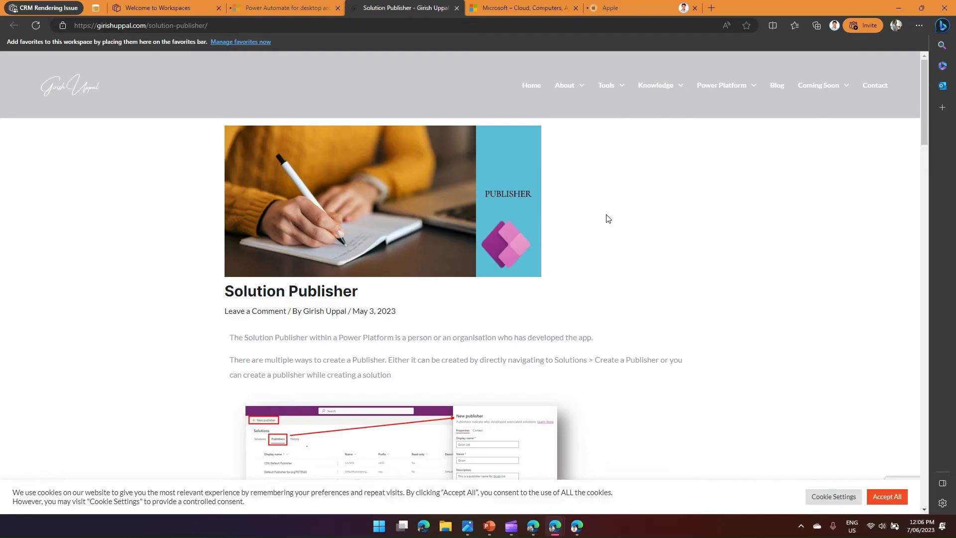
left_click(626, 8)
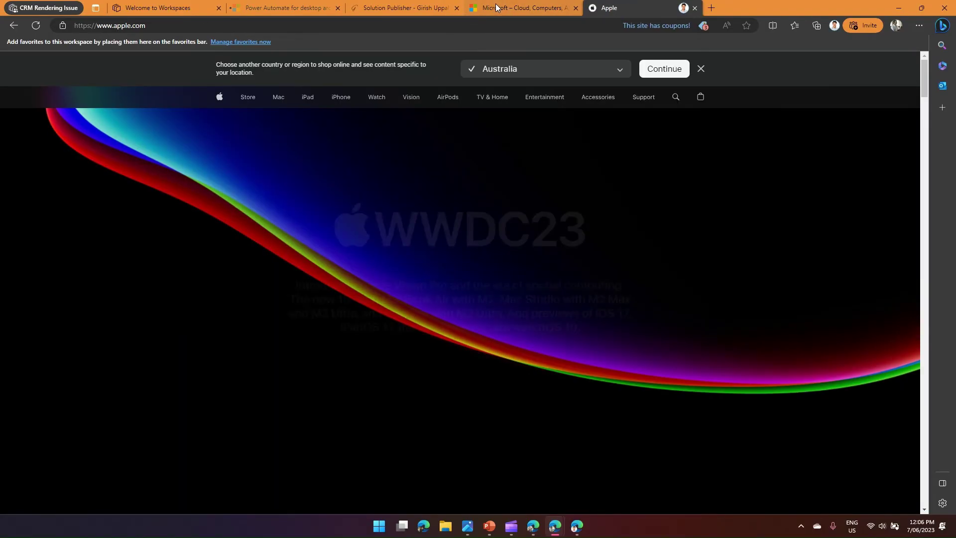
left_click(495, 7)
left_click(615, 8)
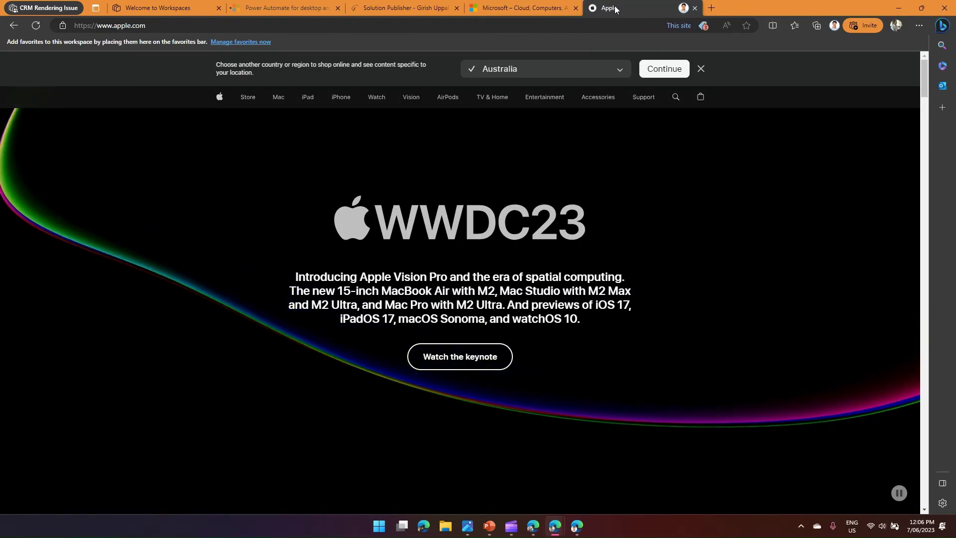
right_click(616, 8)
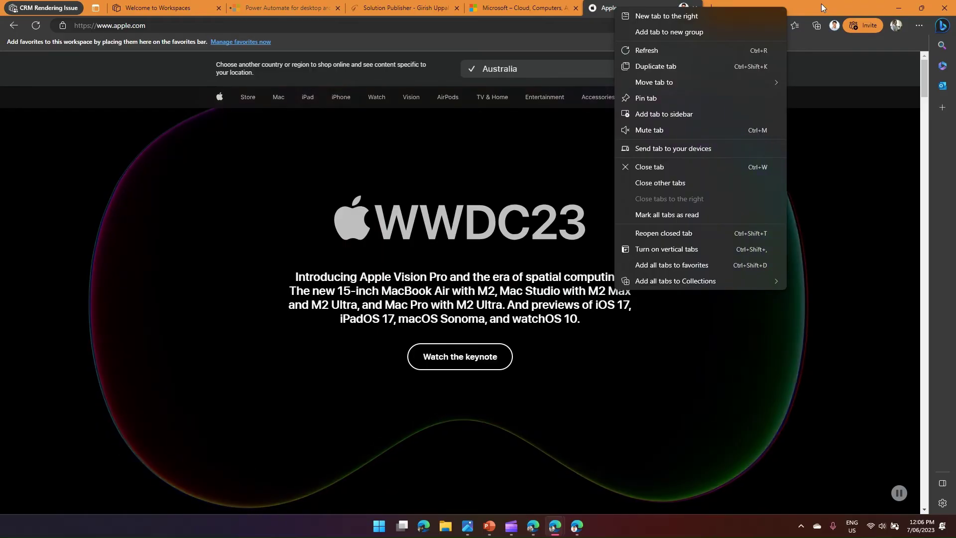
left_click(820, 4)
View the Microsoft, Solution Publisher and Power Automate tabs and check the workspace's collaborator invitation details
left_click(518, 7)
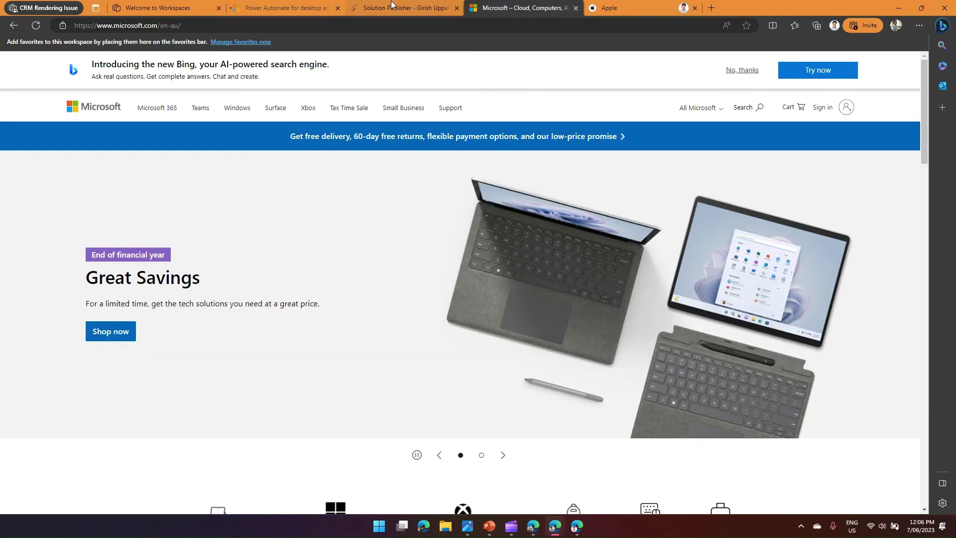
left_click(391, 5)
left_click(284, 8)
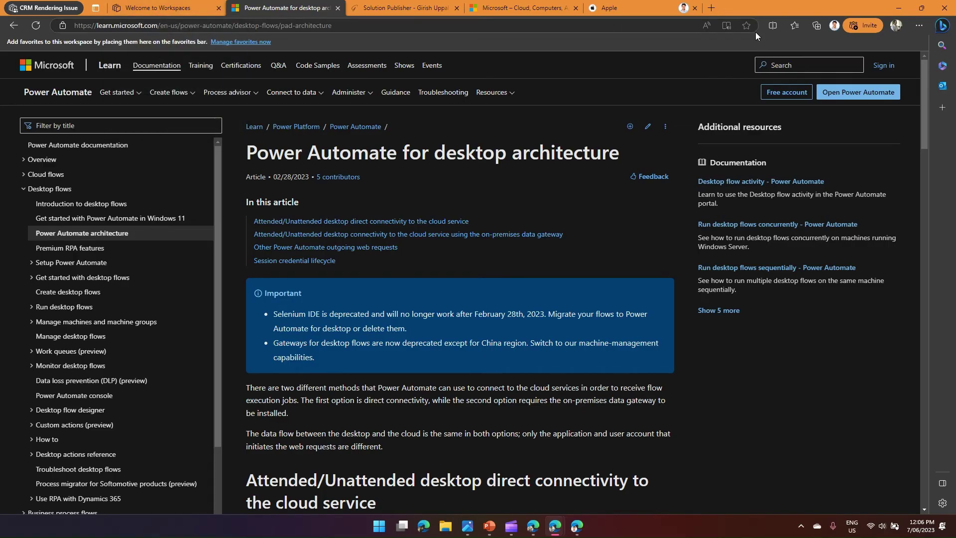
left_click(871, 23)
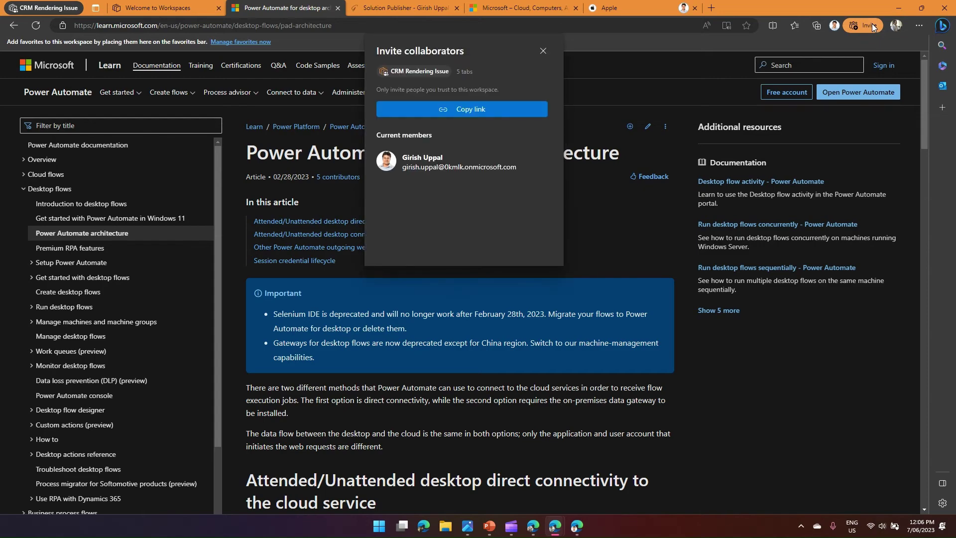
left_click(543, 51)
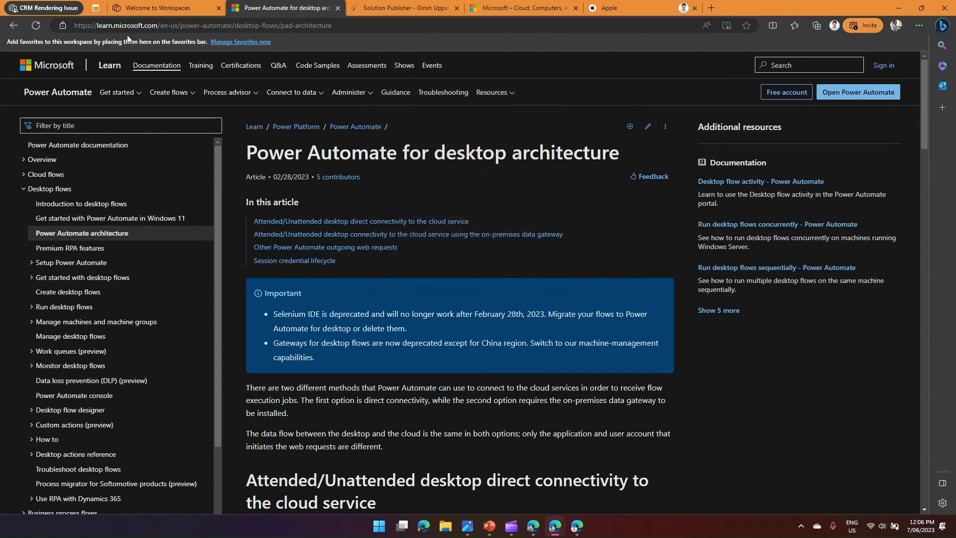
Read the leave notice for the CRM Rendering Issue workspace and leave the workspace from the second account
left_click(58, 10)
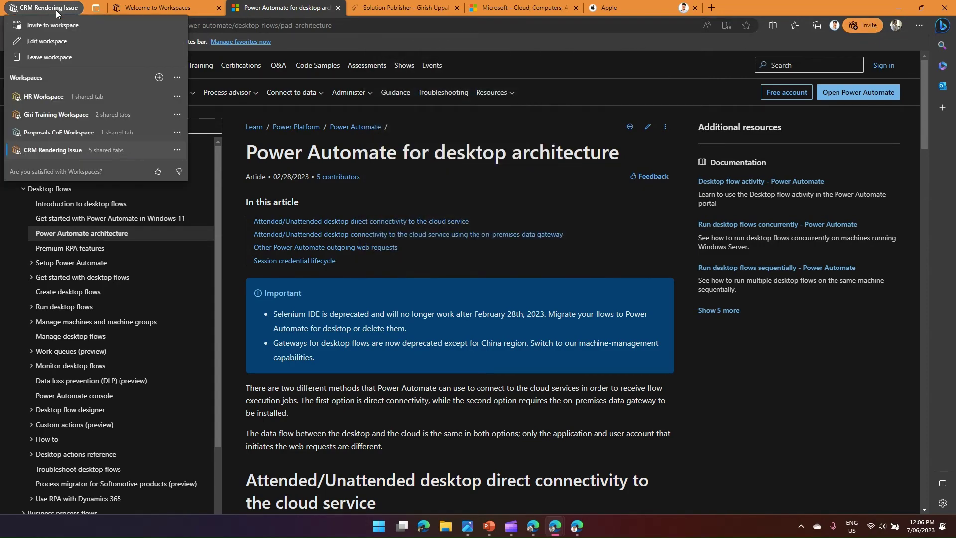
left_click(176, 151)
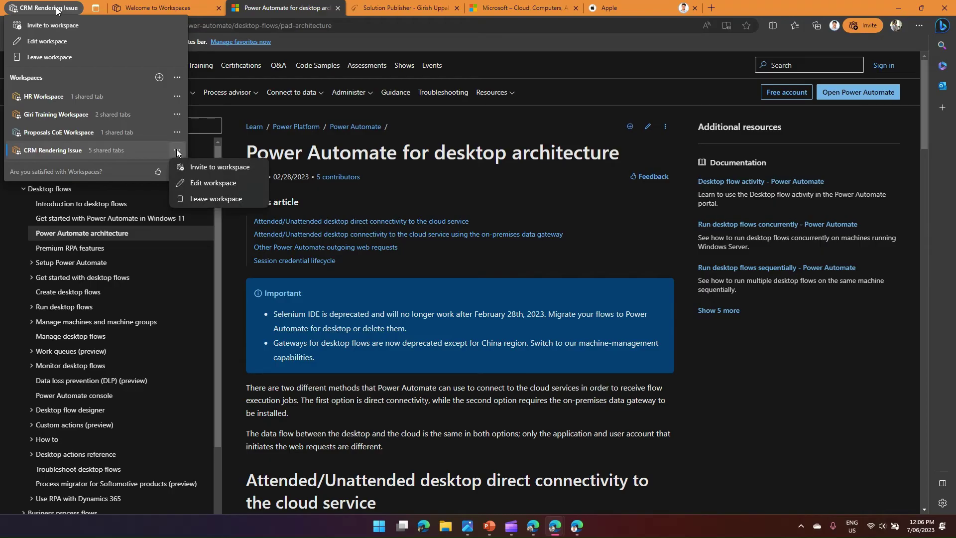
left_click(217, 199)
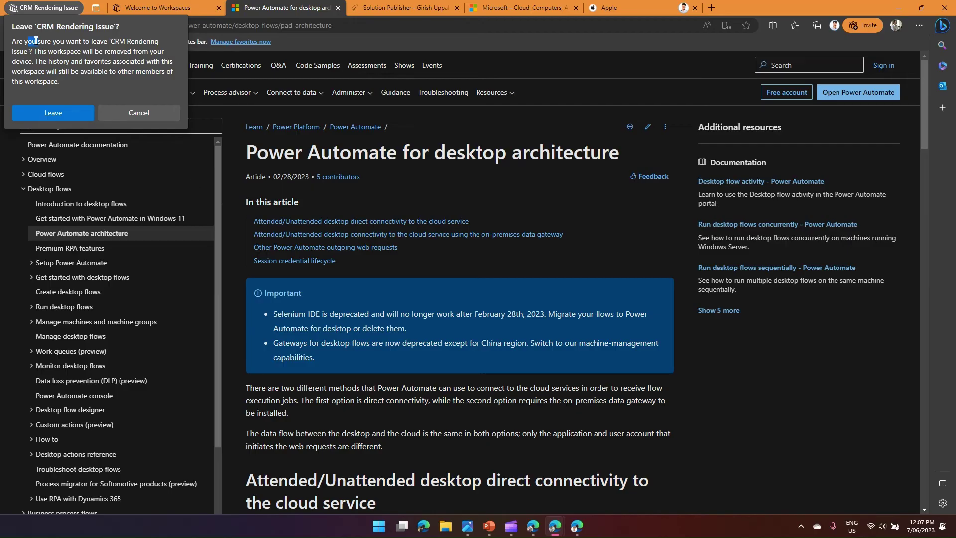
left_click_drag(36, 41, 115, 43)
left_click_drag(57, 52, 131, 51)
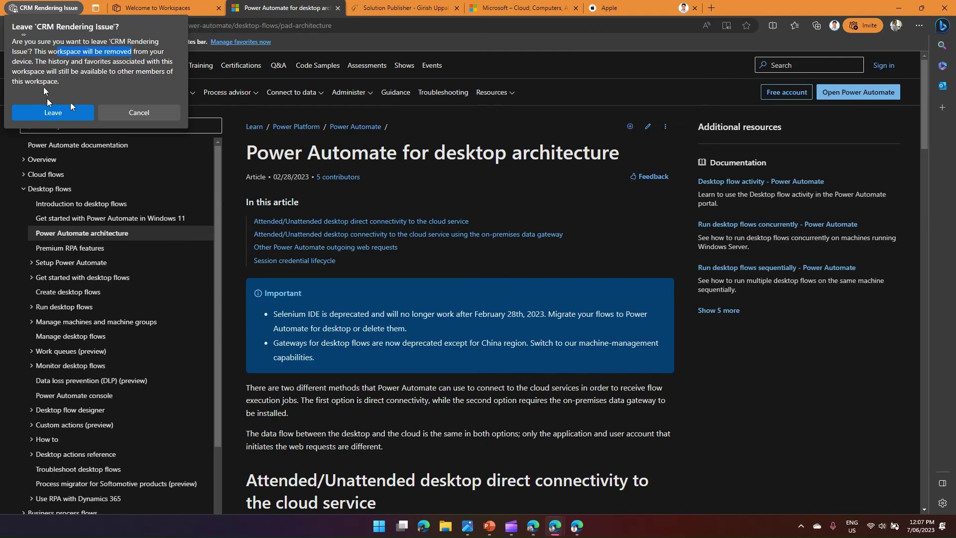
left_click(53, 112)
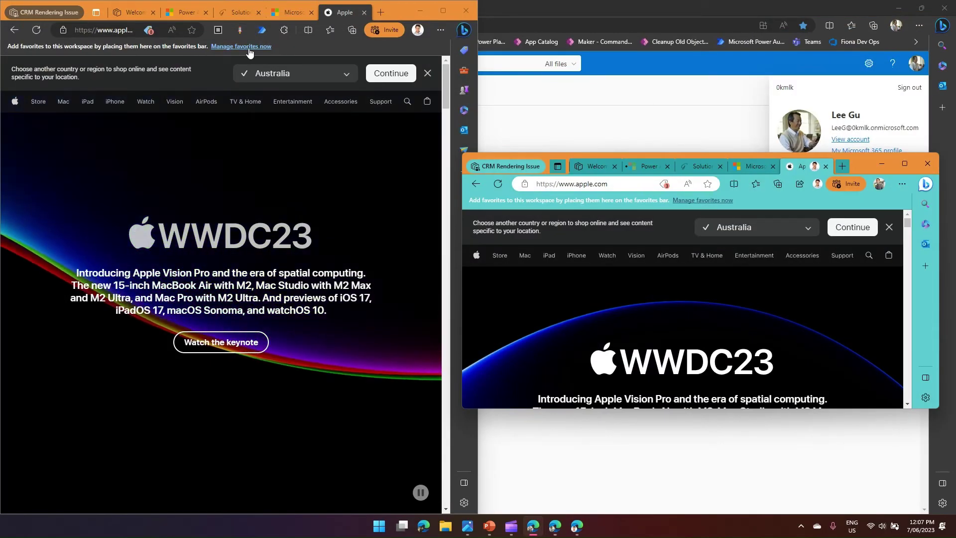
Switch to the first account's Settings window and check its list of workspaces
mouse_move(577, 528)
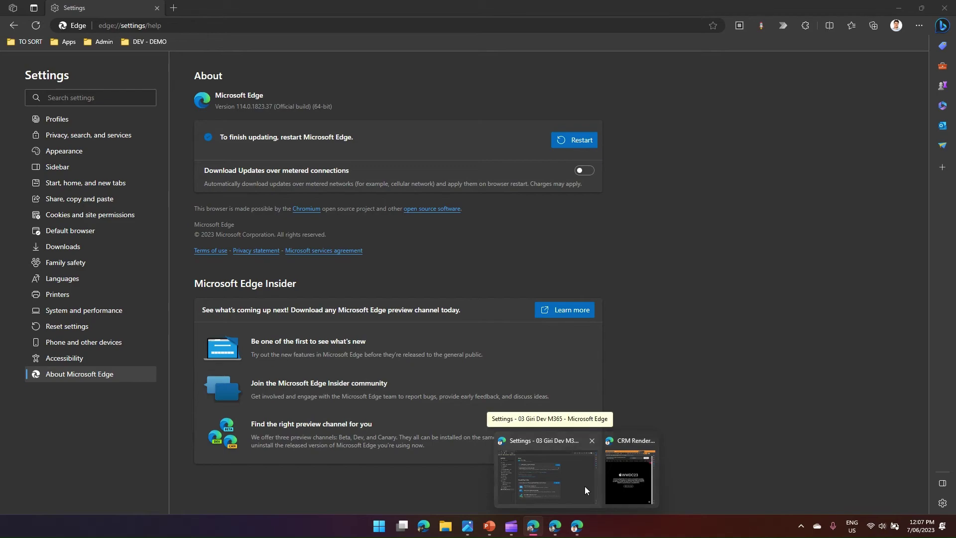
left_click(584, 486)
left_click(13, 9)
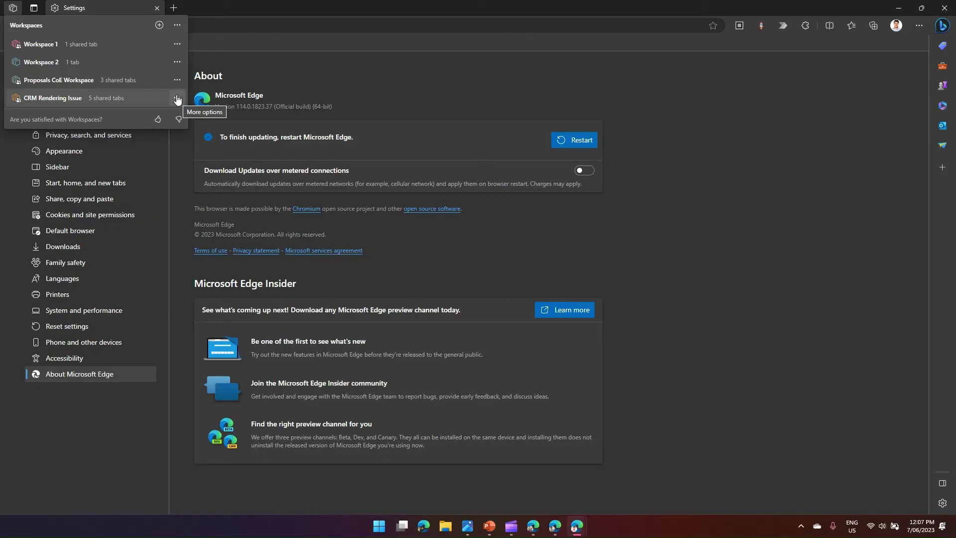
Open OneDrive in a new tab and browse My files to the Edge Workspaces folder under Apps and Microsoft Edge
left_click(174, 8)
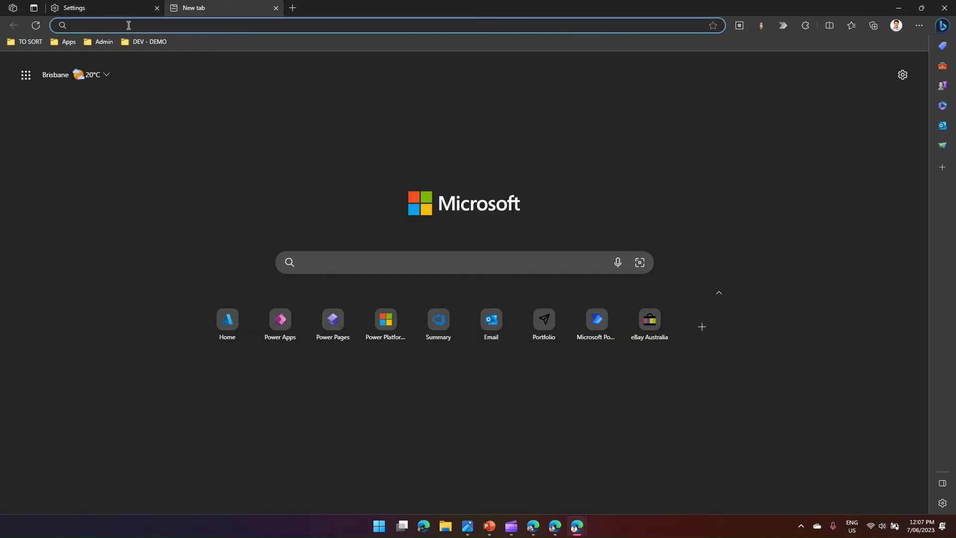
left_click(70, 42)
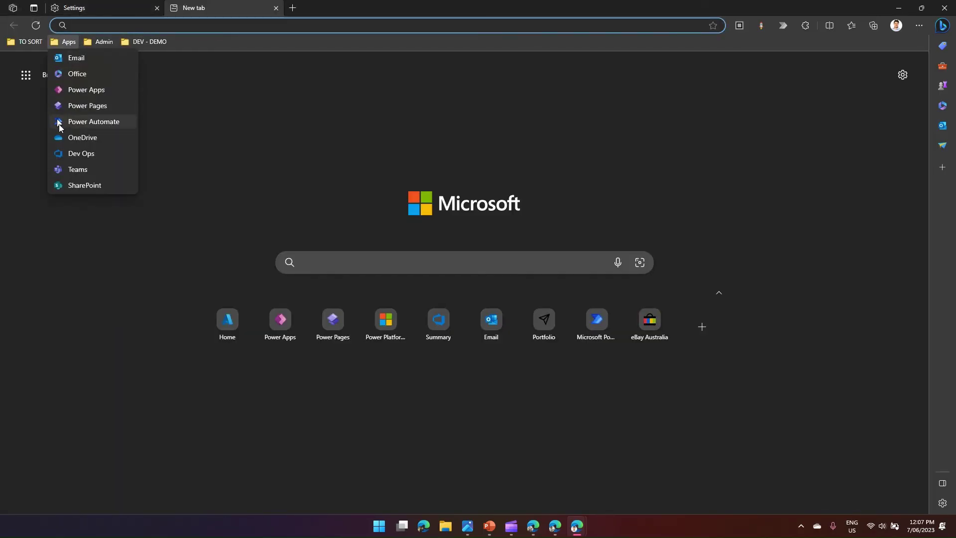
left_click(70, 137)
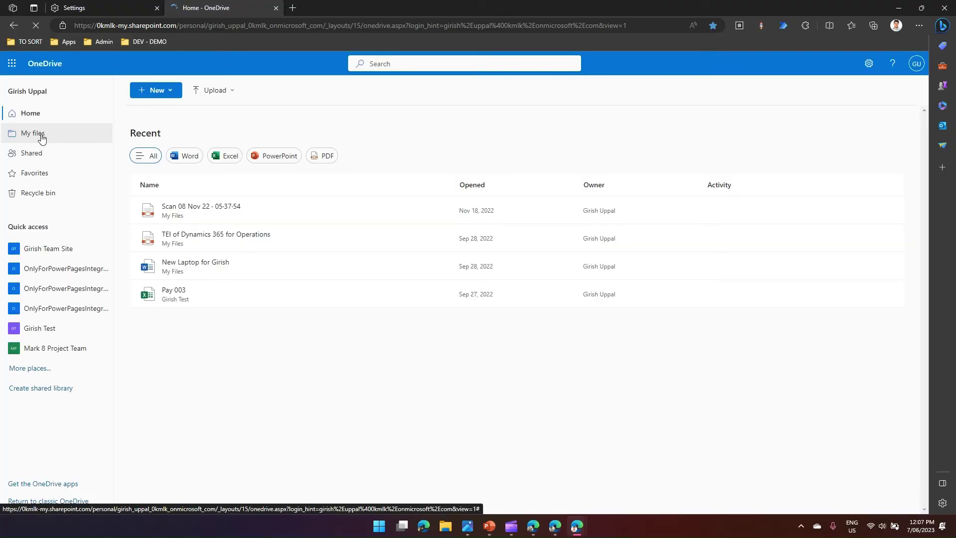
left_click(41, 137)
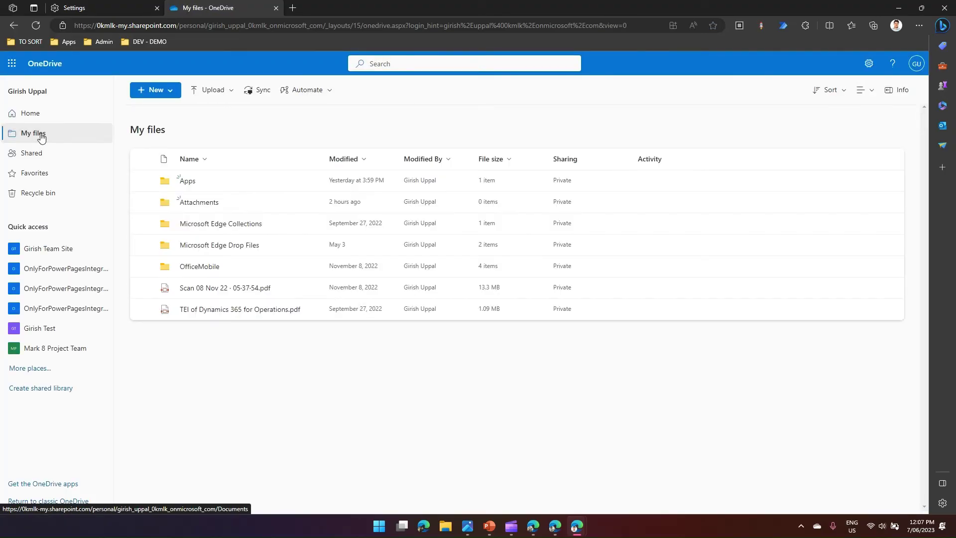
left_click(189, 182)
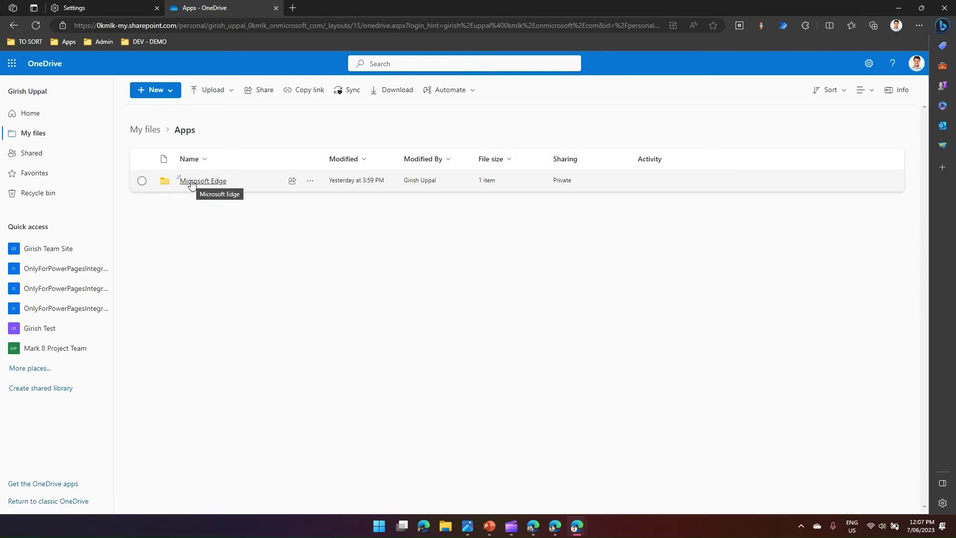
left_click(192, 181)
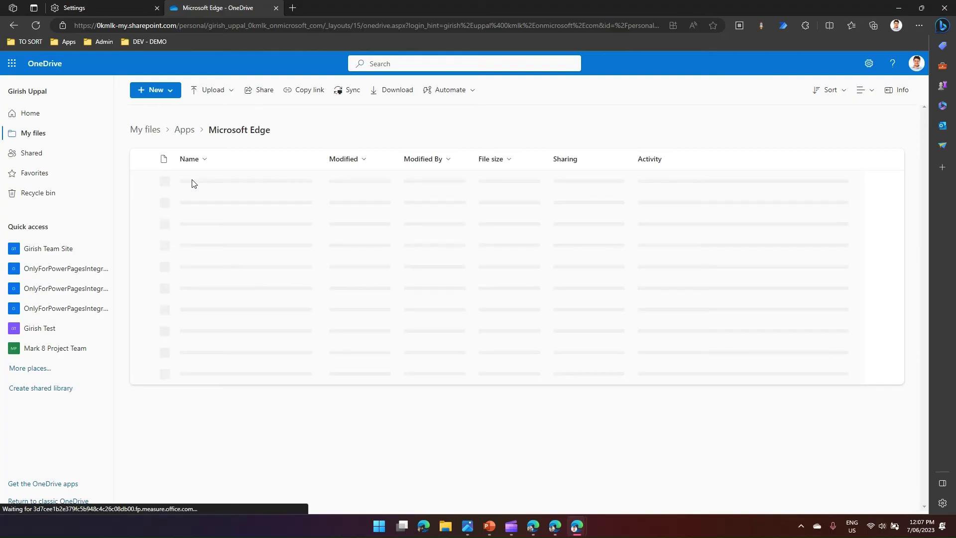
left_click(192, 181)
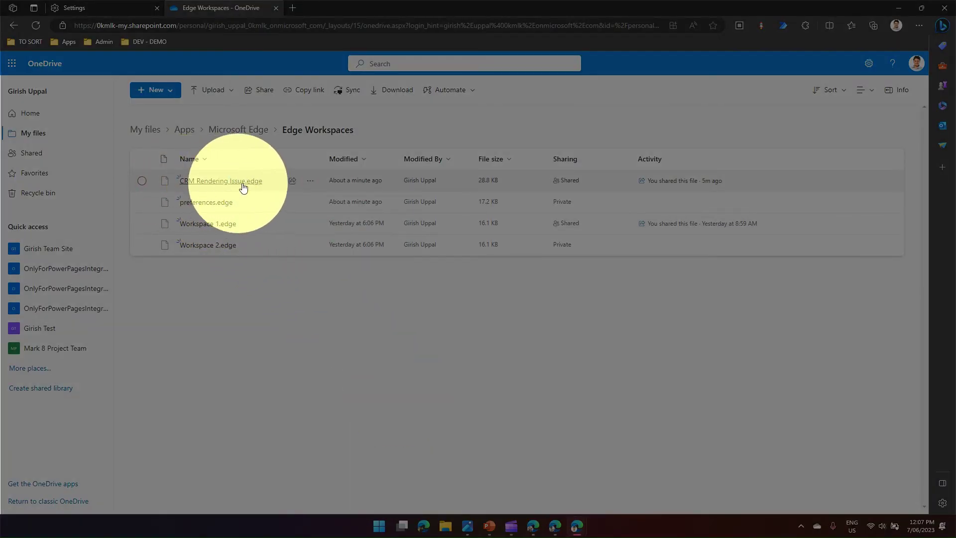
mouse_move(257, 183)
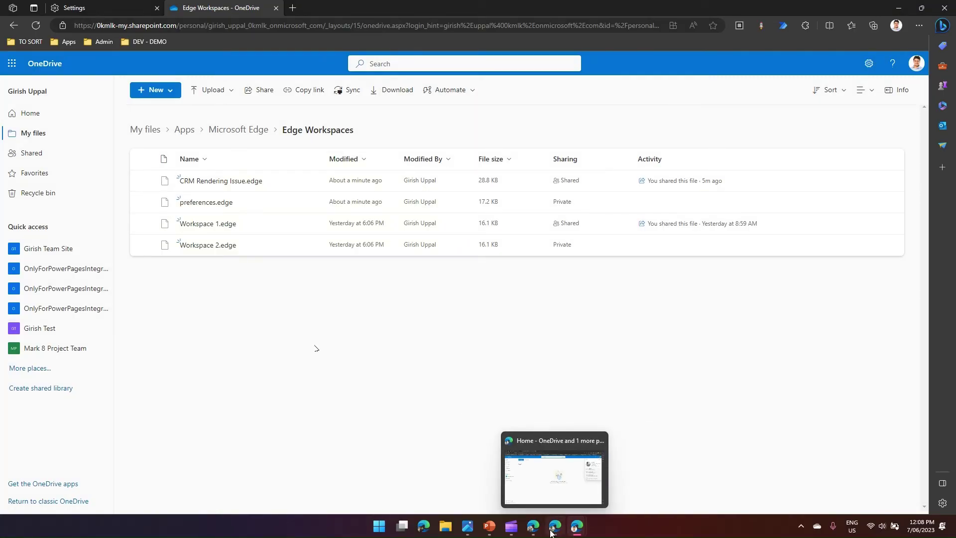
Switch to the first account's CRM Rendering Issue workspace window and maximize it
mouse_move(577, 528)
left_click(616, 478)
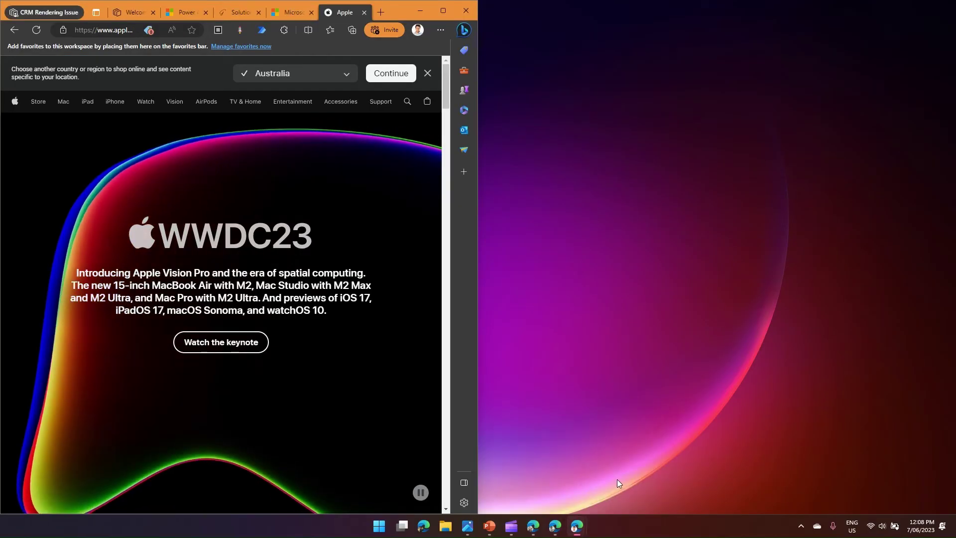
left_click(443, 10)
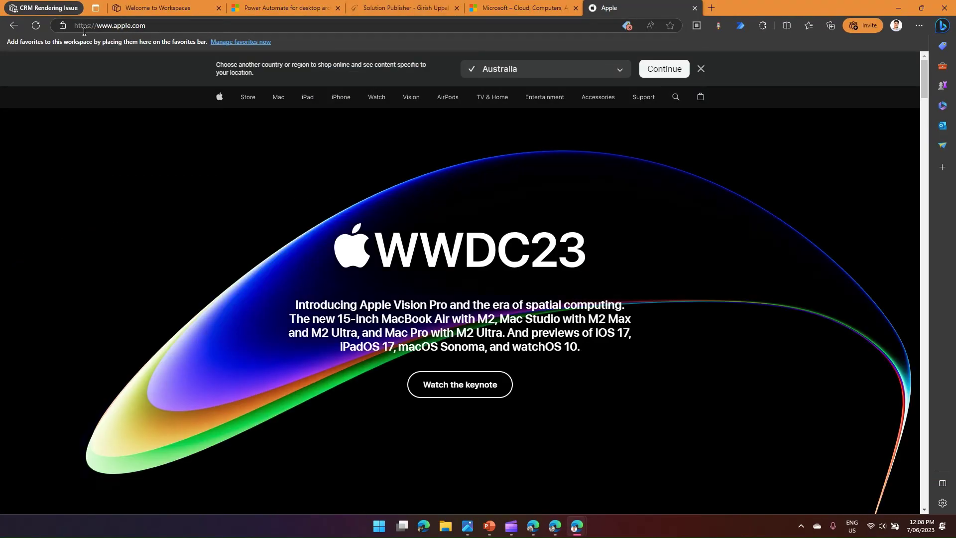
Look through the CRM Rendering Issue workspace's open tabs and check its management options and list of workspaces
left_click(175, 9)
left_click(271, 8)
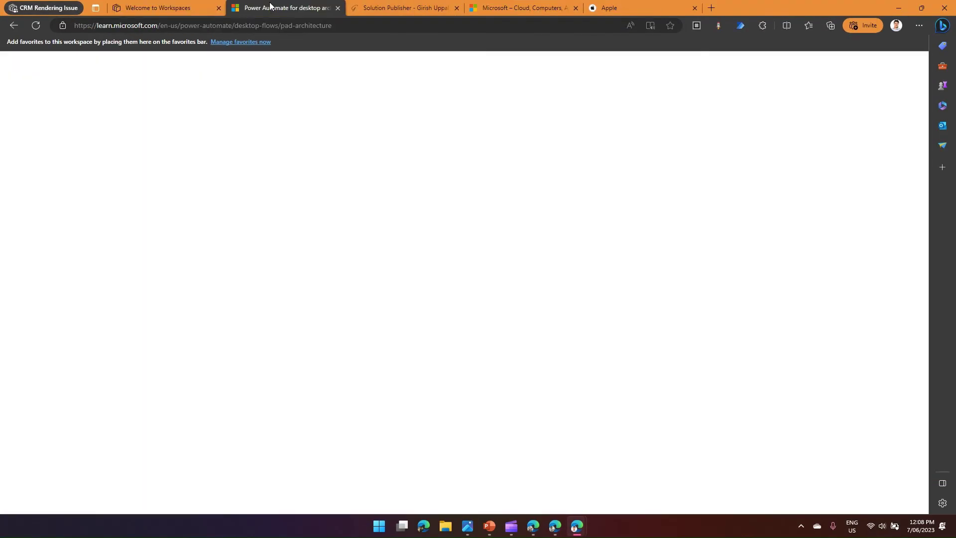
left_click(388, 6)
left_click(54, 8)
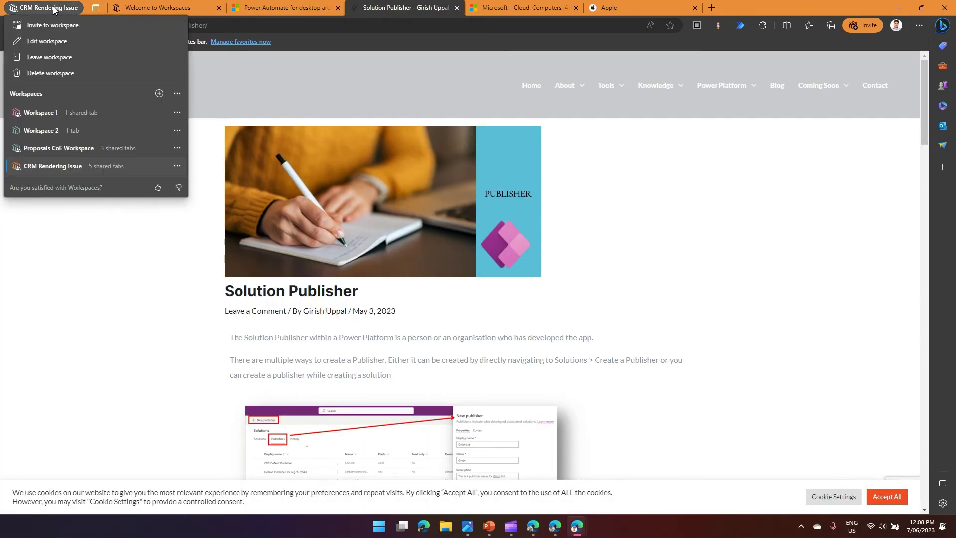
left_click(49, 115)
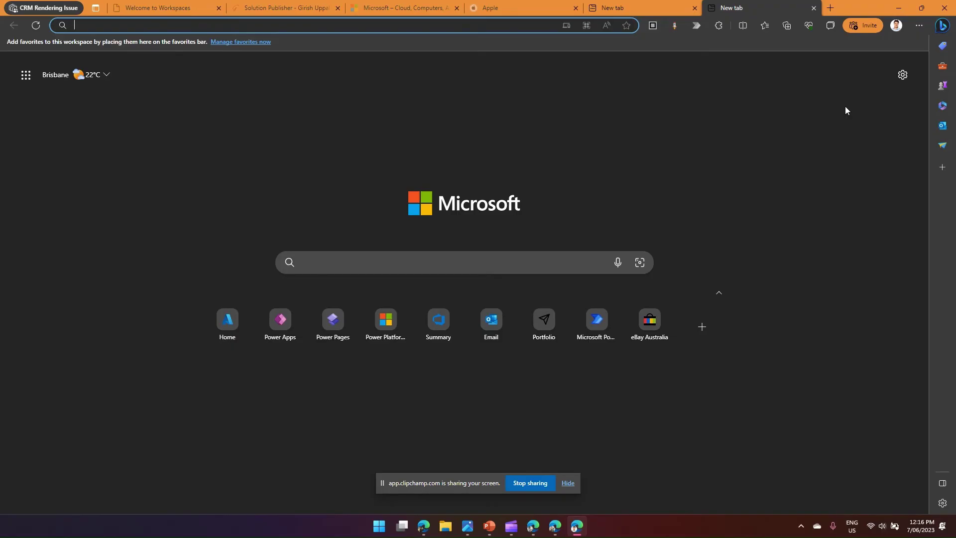
Check the list of workspaces again from the CRM Rendering Issue window and hide the screen-sharing notice
left_click(35, 9)
left_click(340, 119)
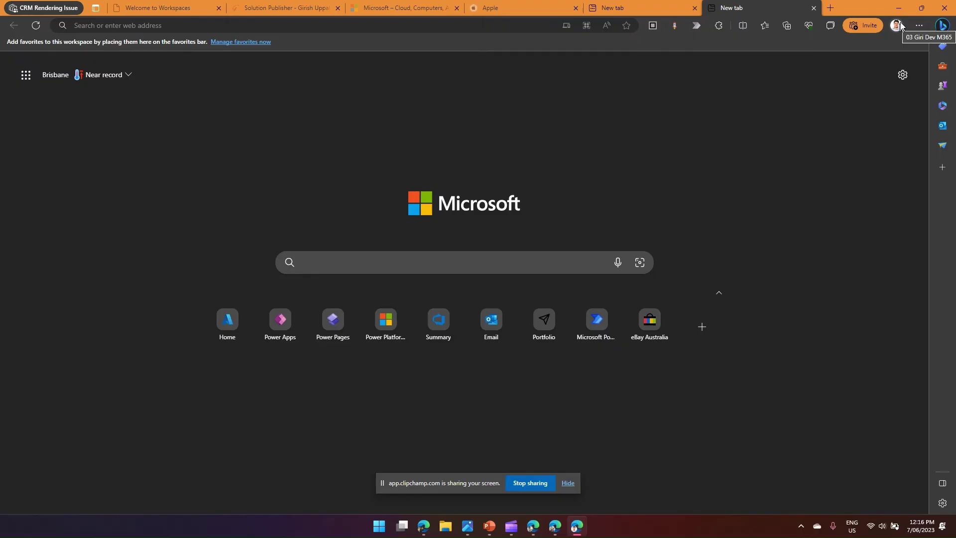
left_click(567, 483)
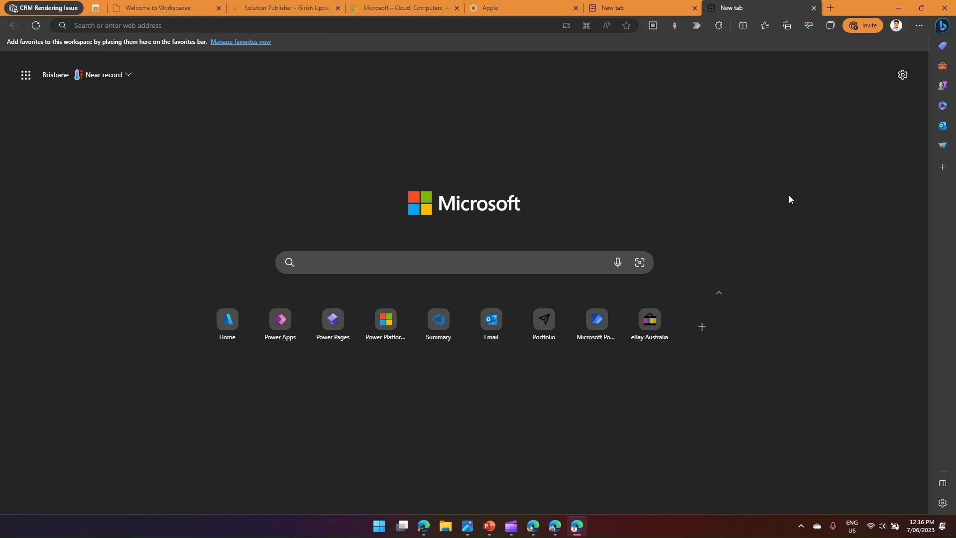
Open edge://flags in a new tab and search the experiments for "comments"
left_click(832, 8)
type("e")
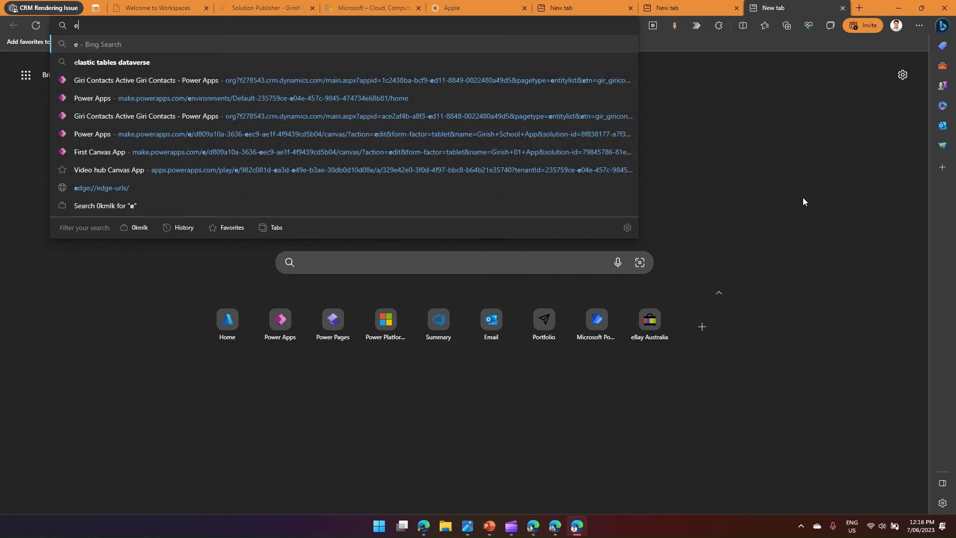
type("dge://flags")
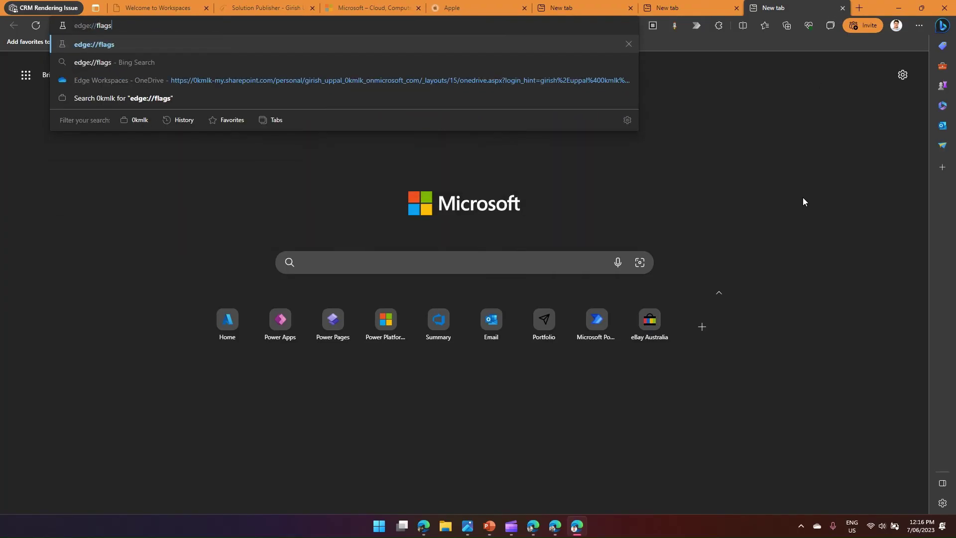
key("Return")
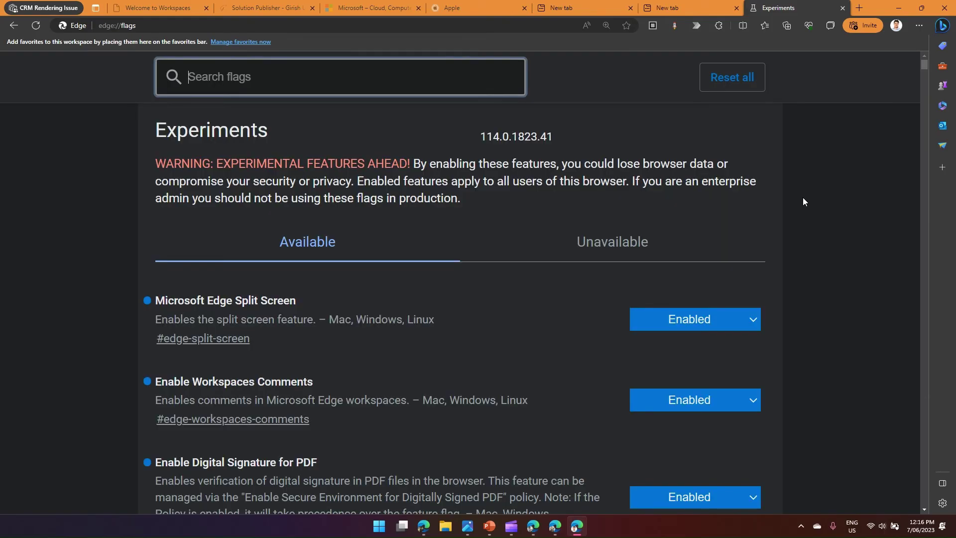
type("comments")
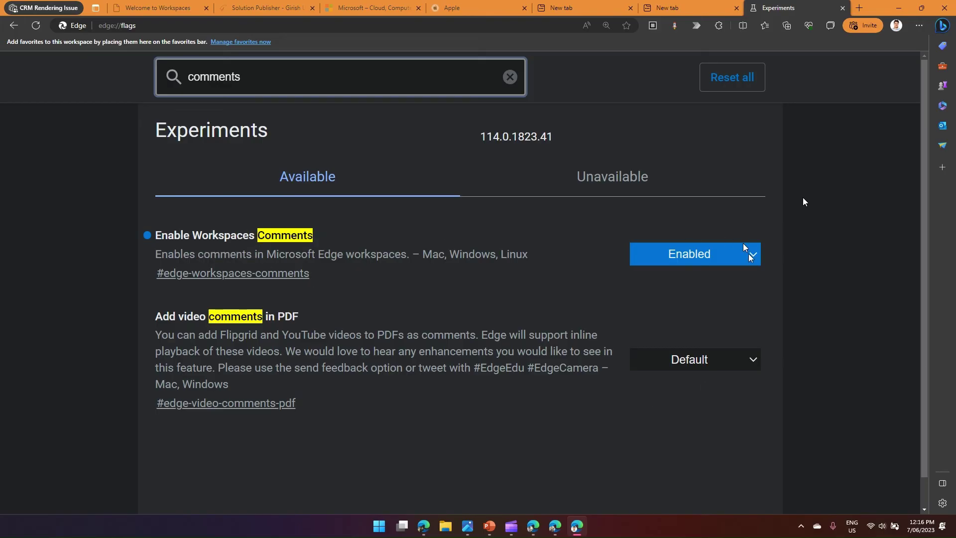
Check the available settings of the Add video comments in PDF flag and close the Experiments tab
left_click(753, 363)
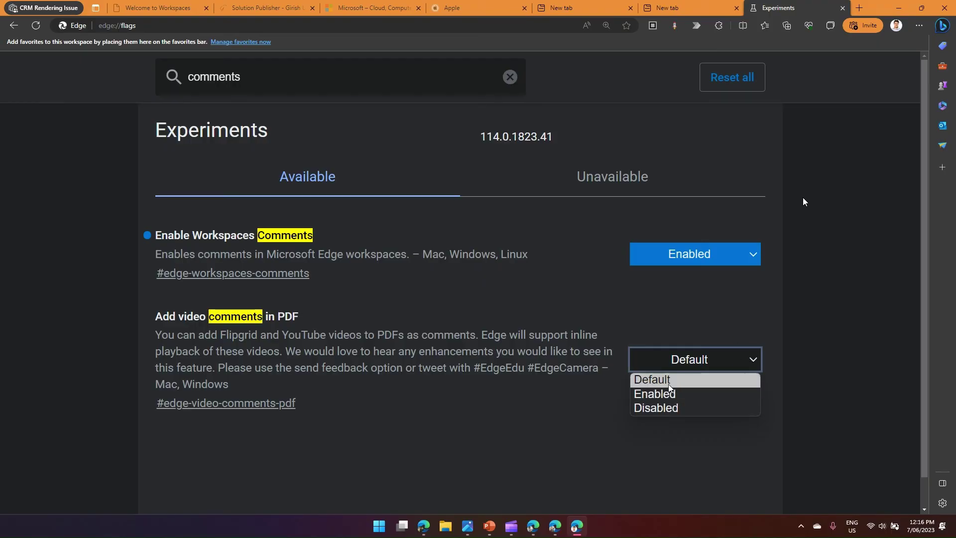
left_click(697, 284)
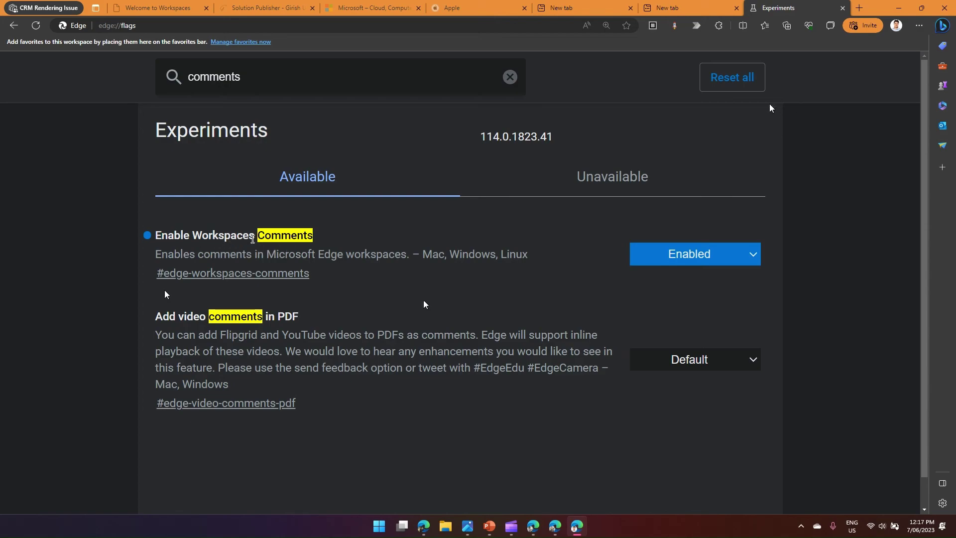
left_click(842, 8)
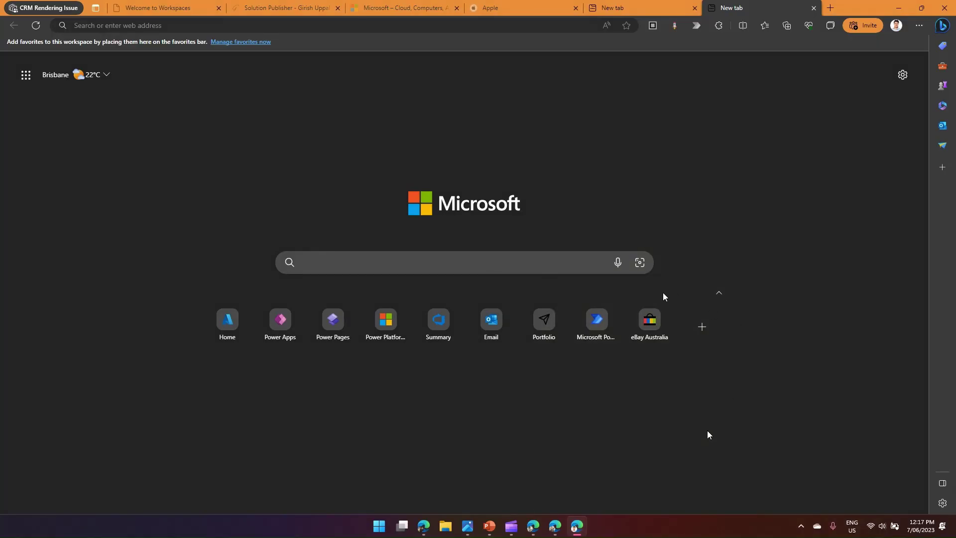
Post a comment on the Solution Publisher tab reading "This solution is good -" followed by the colleague's first name
left_click(282, 8)
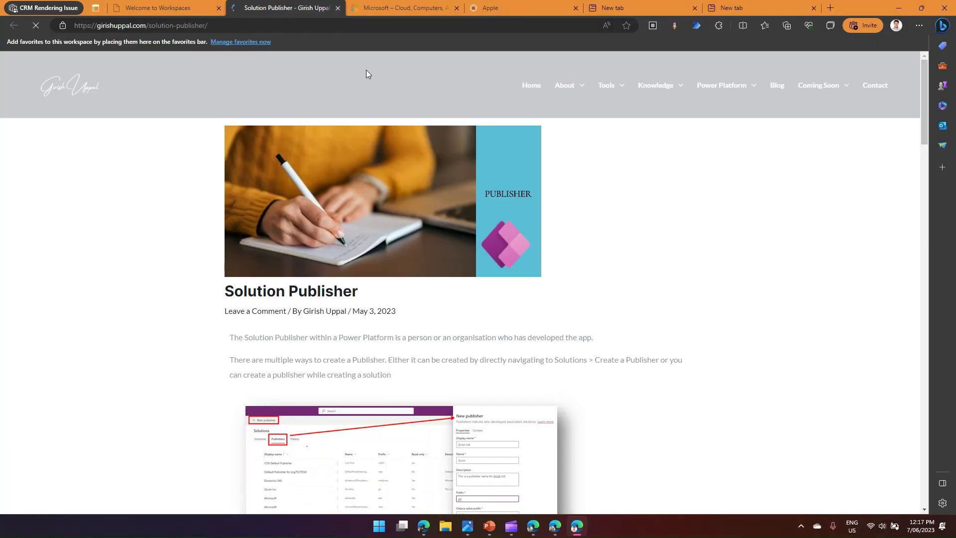
scroll(498, 274, "down", 2)
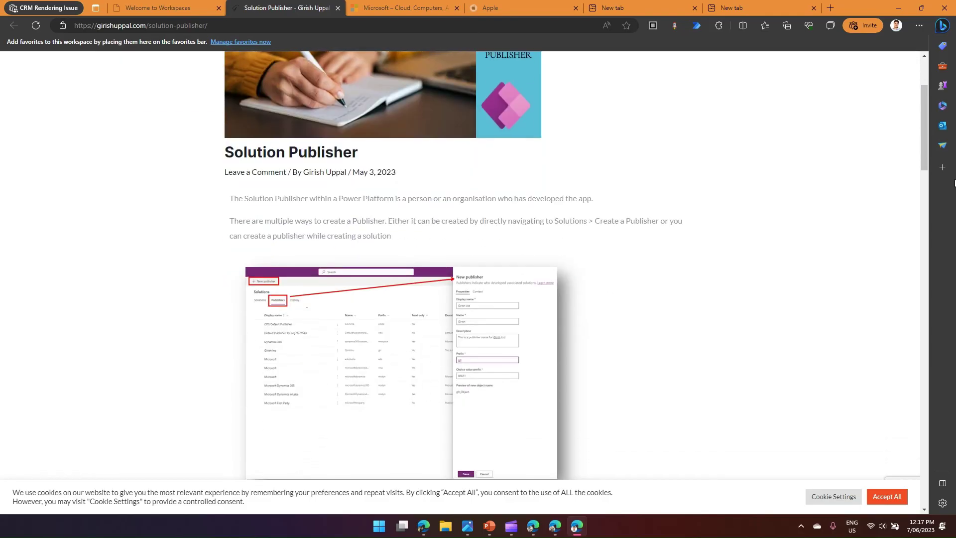
left_click_drag(924, 147, 945, 320)
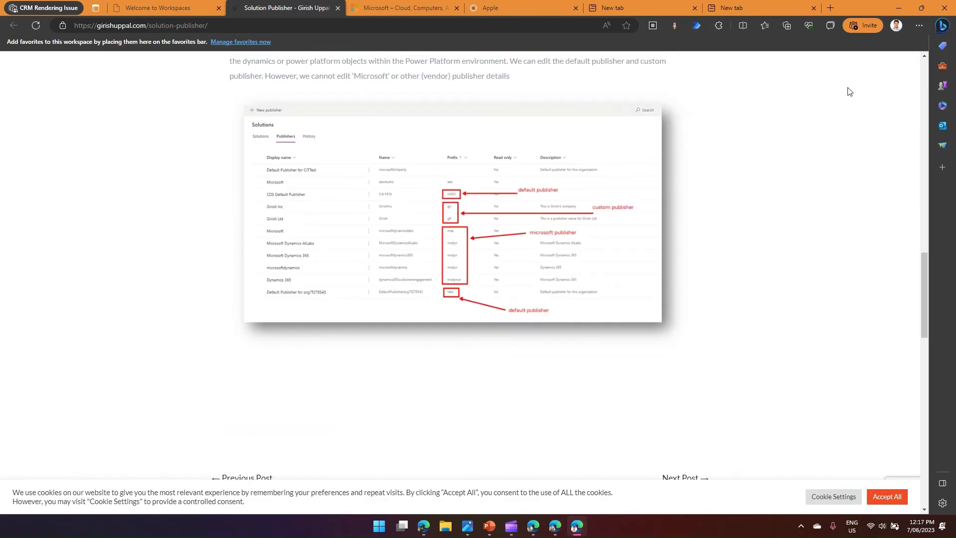
left_click(830, 25)
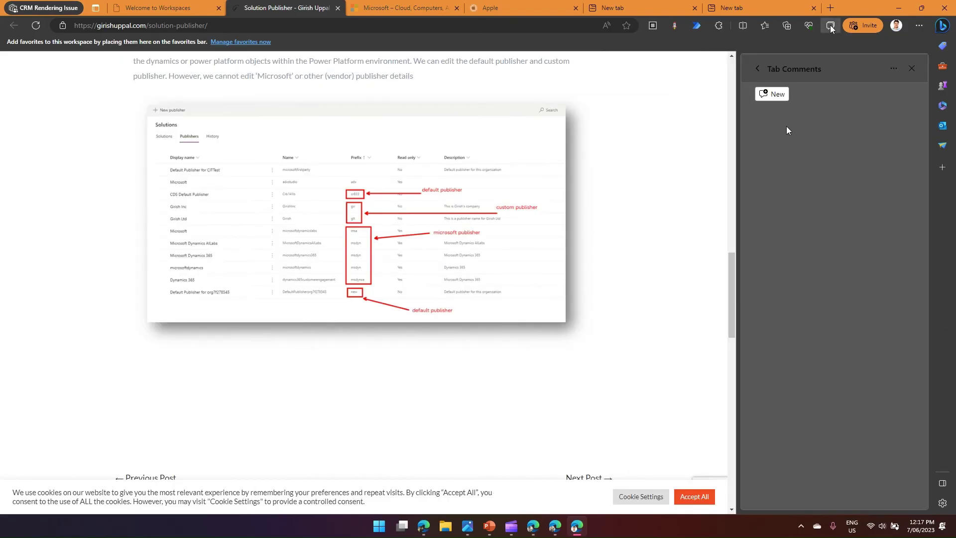
left_click(769, 94)
type("This")
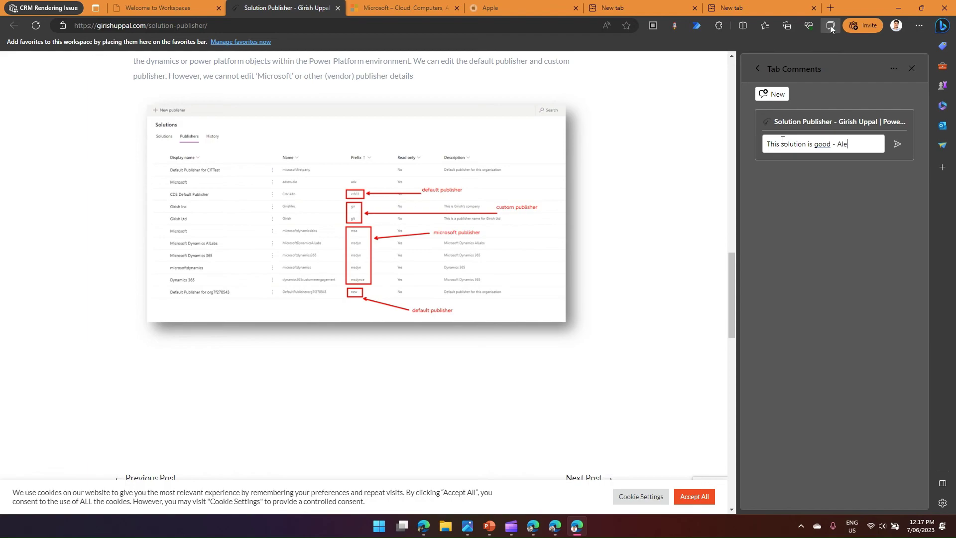
type("solution is good - Alex")
key("Return")
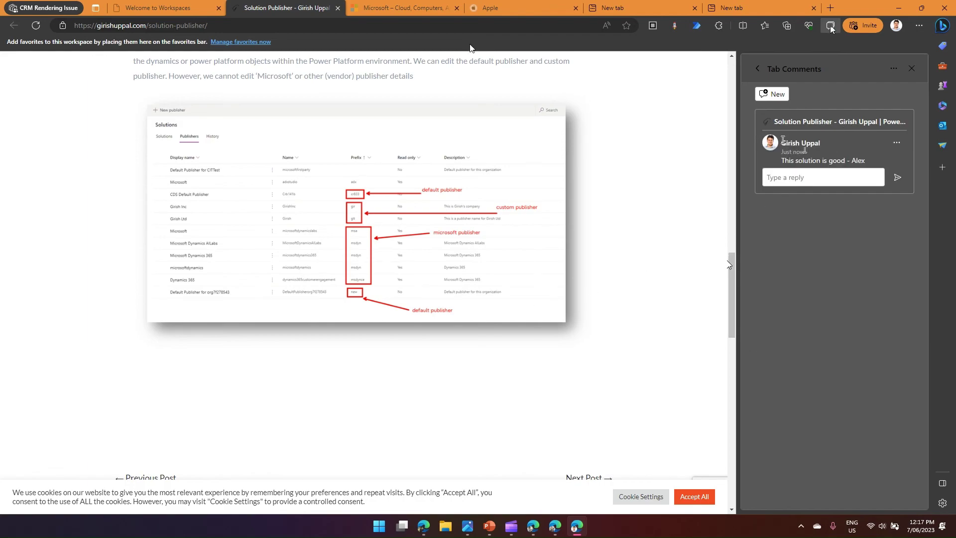
Post the comment "This PC will fix up the customer issues" on the Microsoft tab
left_click(416, 9)
left_click(772, 93)
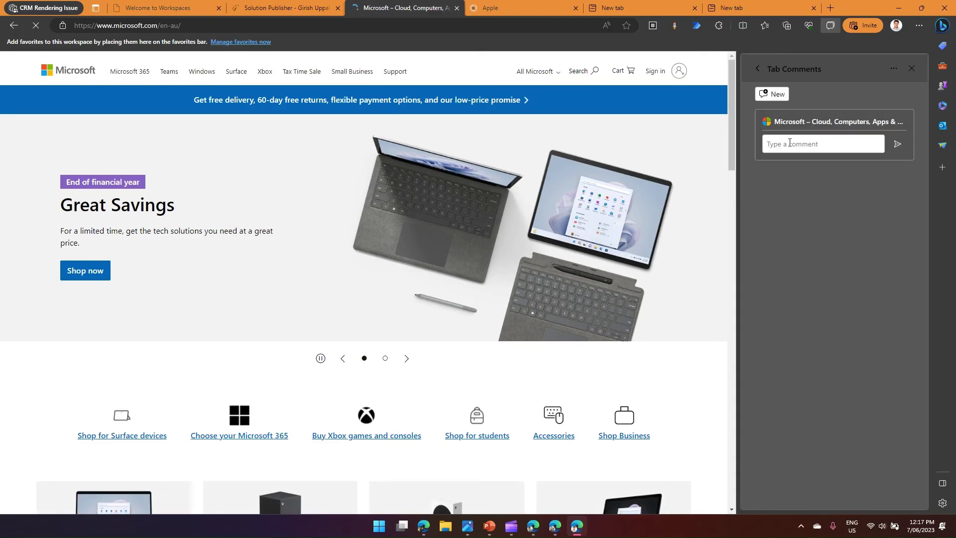
type("This ")
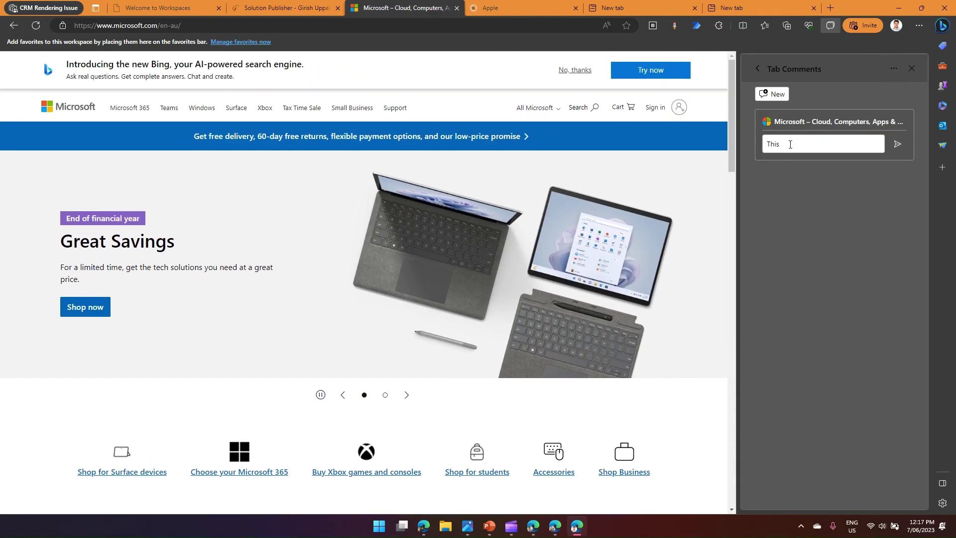
type("PC will fix ujp ")
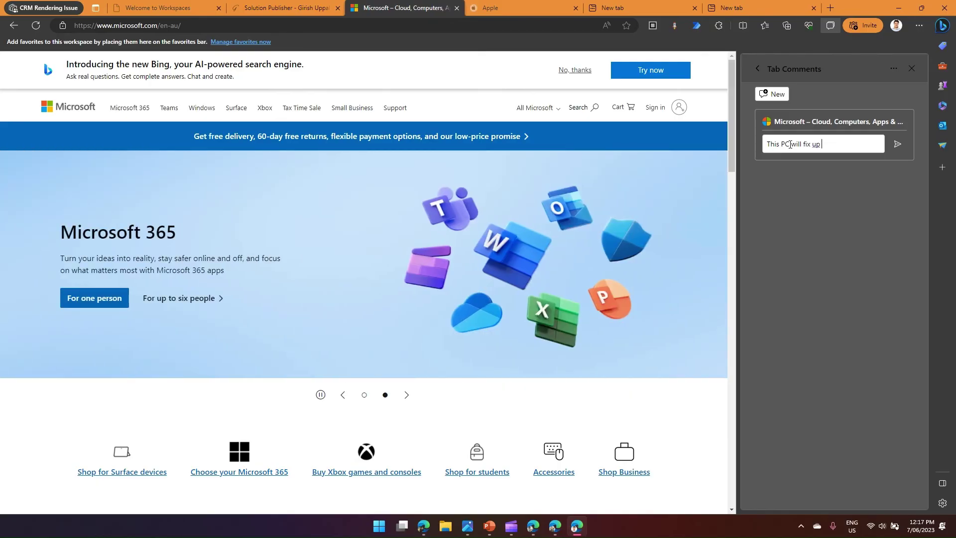
type("the customer issues")
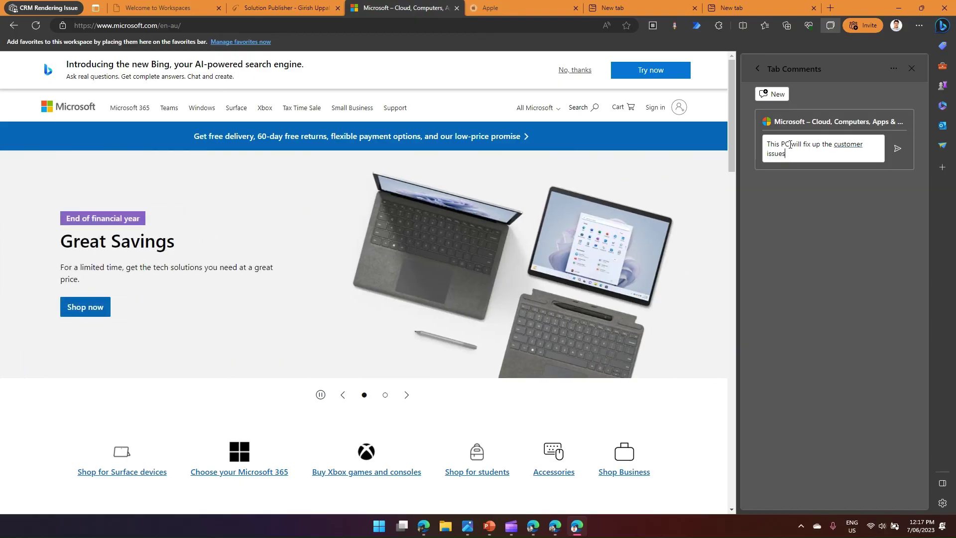
key("Return")
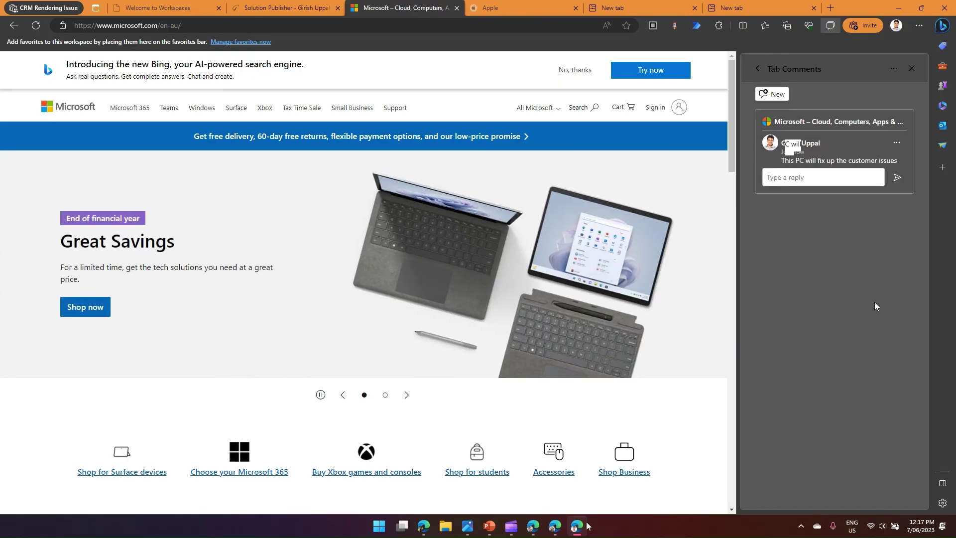
Switch to the second account's CRM Rendering Issue window and check its list of shared workspaces
left_click(554, 526)
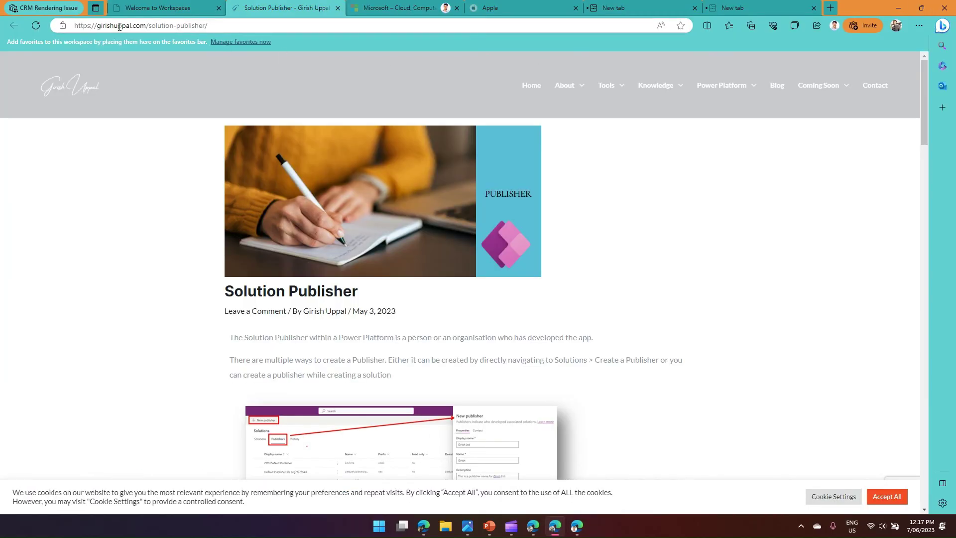
left_click(40, 9)
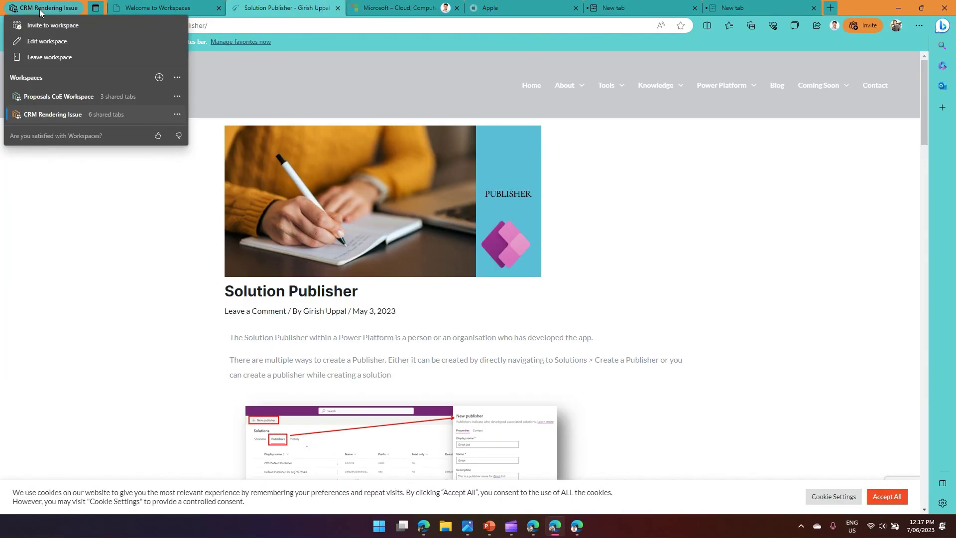
left_click(80, 117)
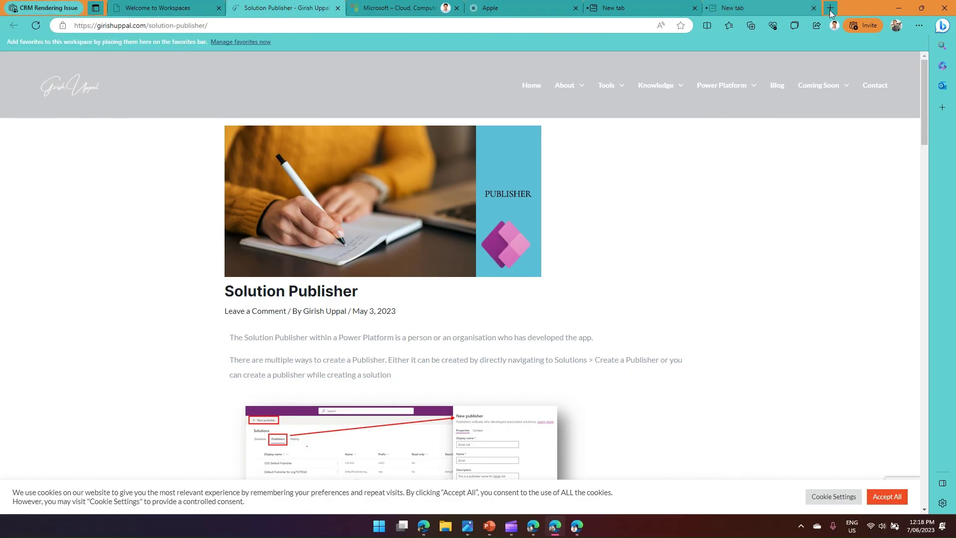
Reply "Al good from me. Noted duly" to the Solution Publisher tab's comment and show all comments in the workspace
left_click(794, 26)
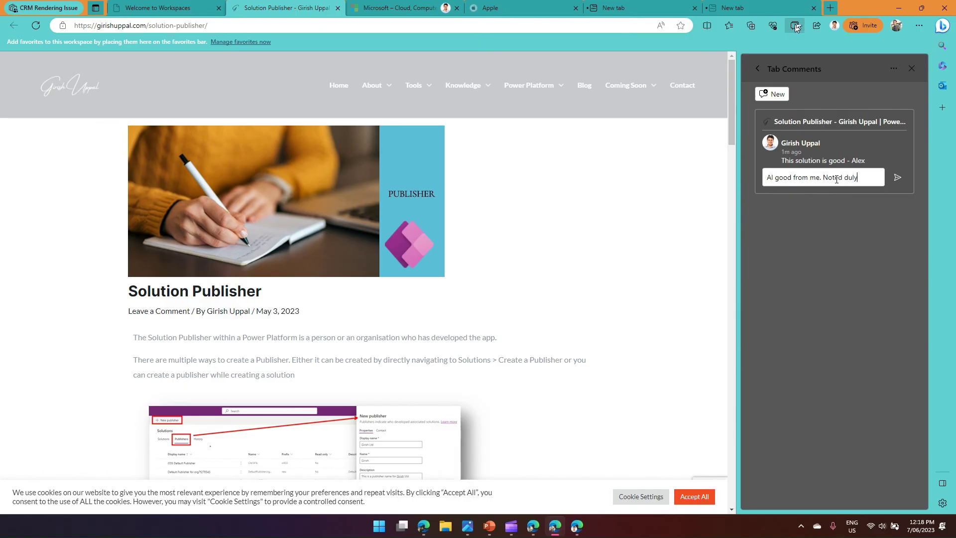
key("Return")
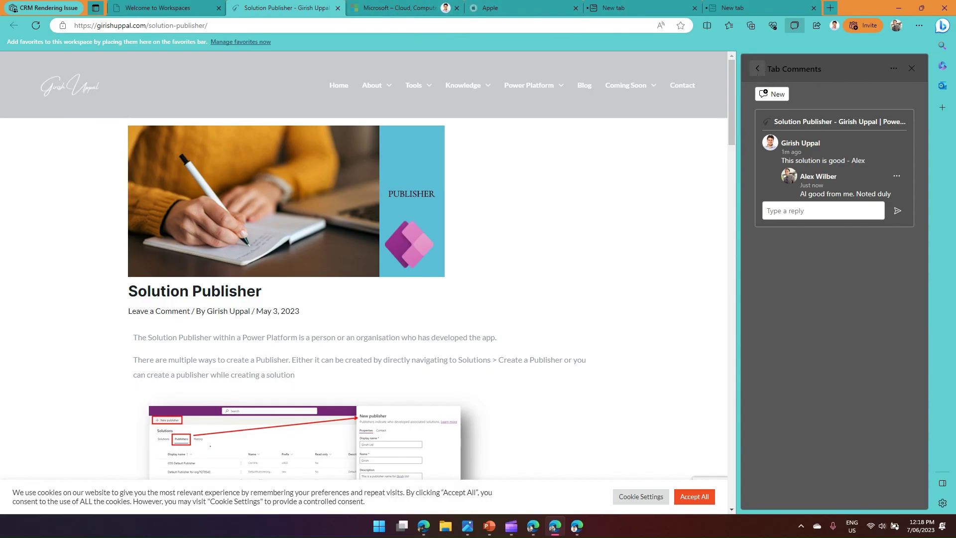
left_click(757, 68)
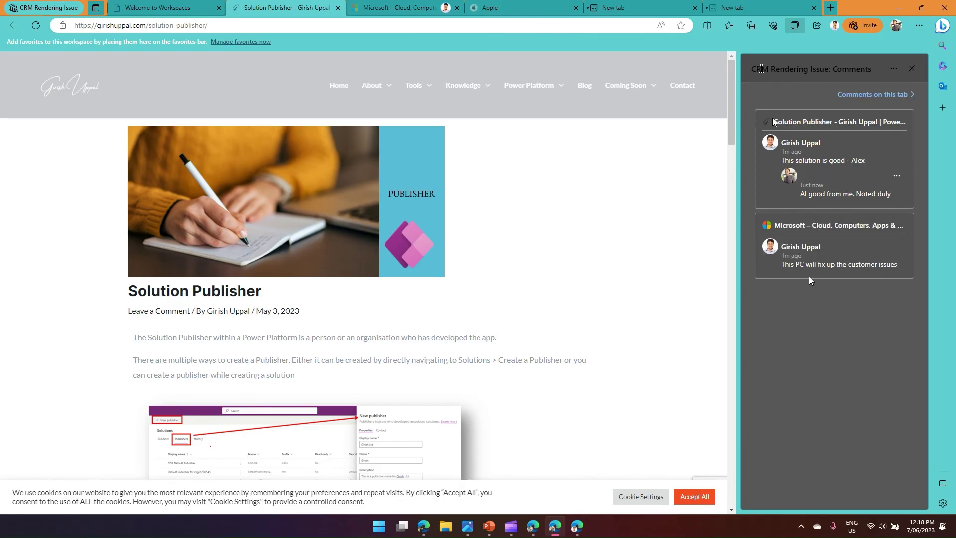
Post the comment "This is good event" on the Apple tab from the second account
left_click(551, 10)
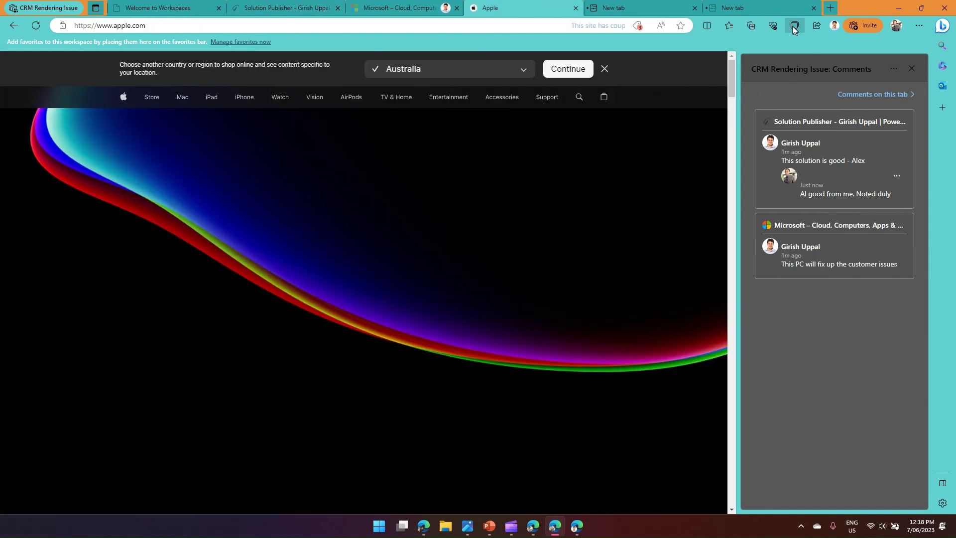
left_click(793, 25)
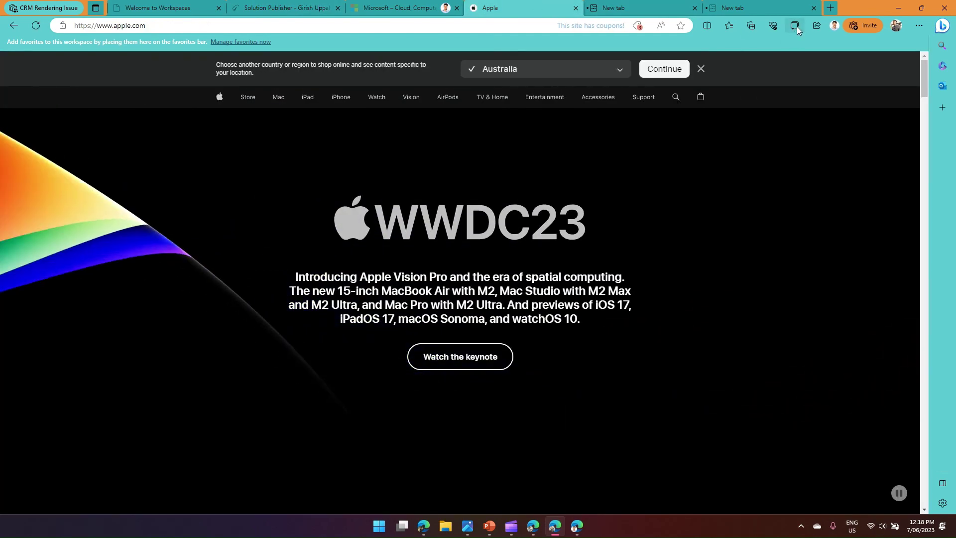
left_click(795, 26)
left_click(775, 98)
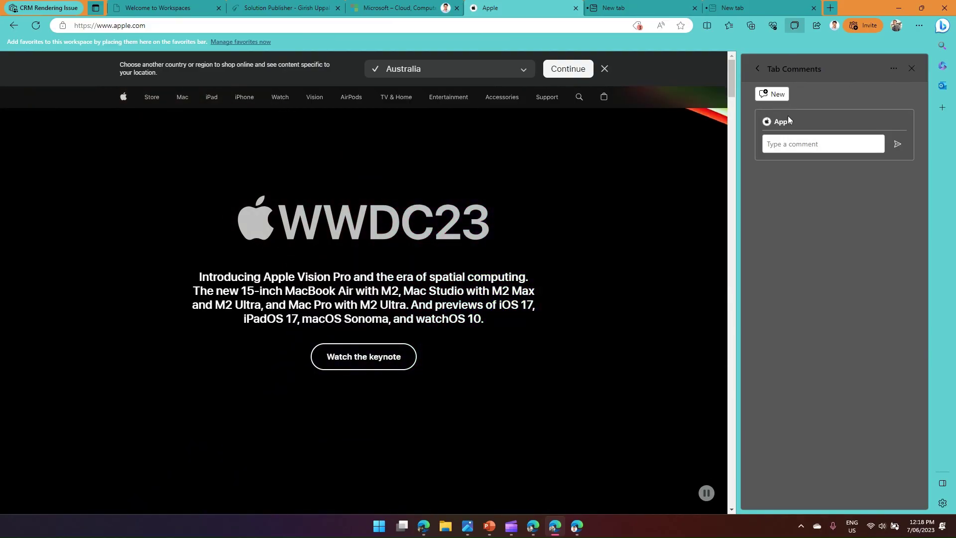
left_click(827, 146)
type("T")
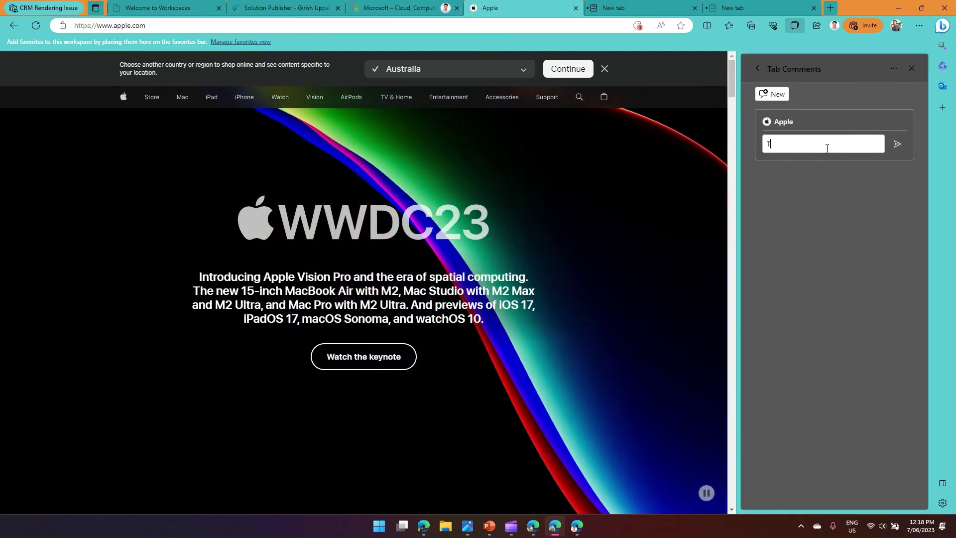
type("his is goo")
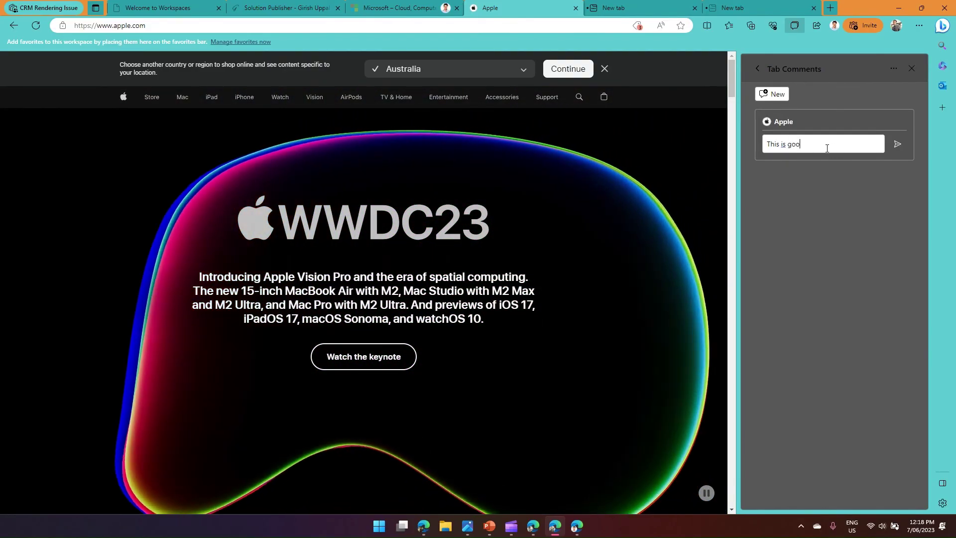
type("d event")
key("Return")
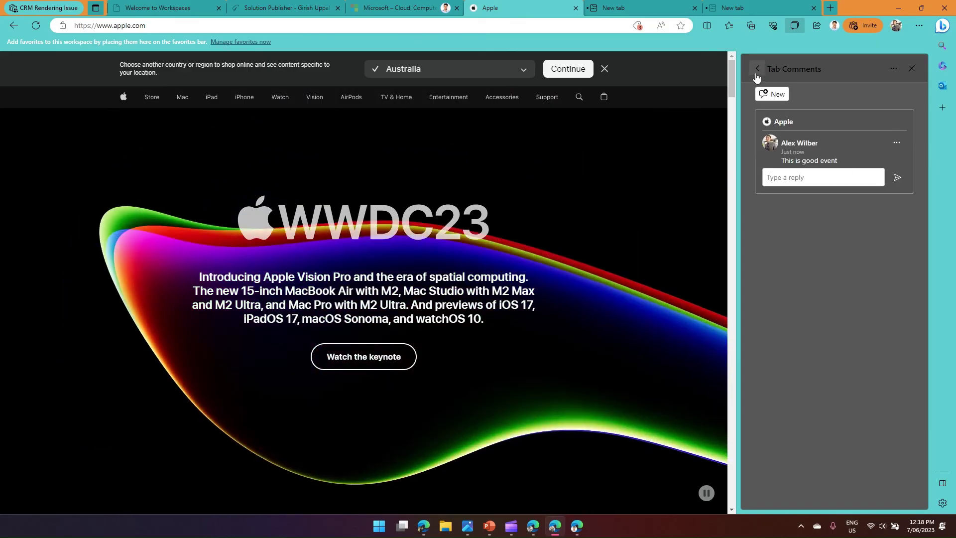
Check the first account's CRM Rendering Issue windows, return to the second account's window and show all comments in the workspace
mouse_move(576, 526)
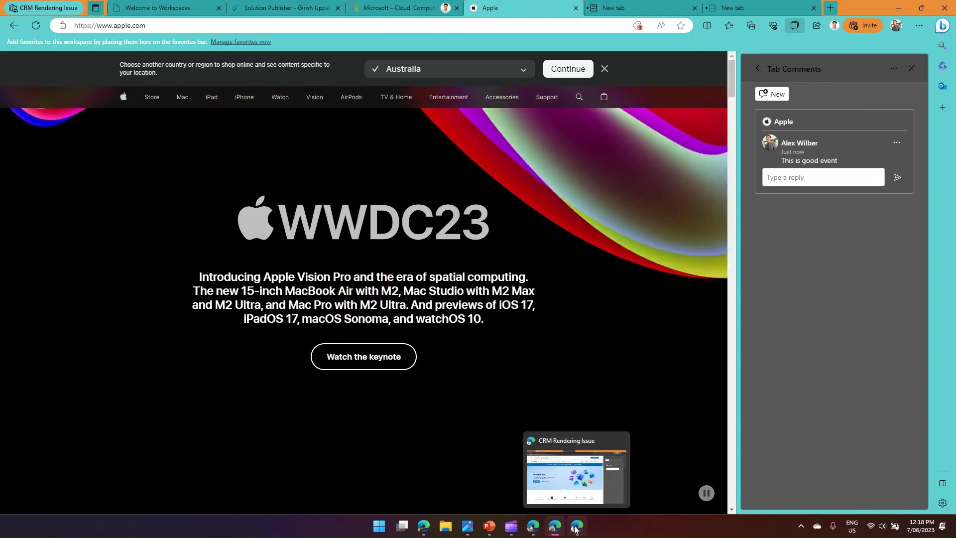
left_click(576, 526)
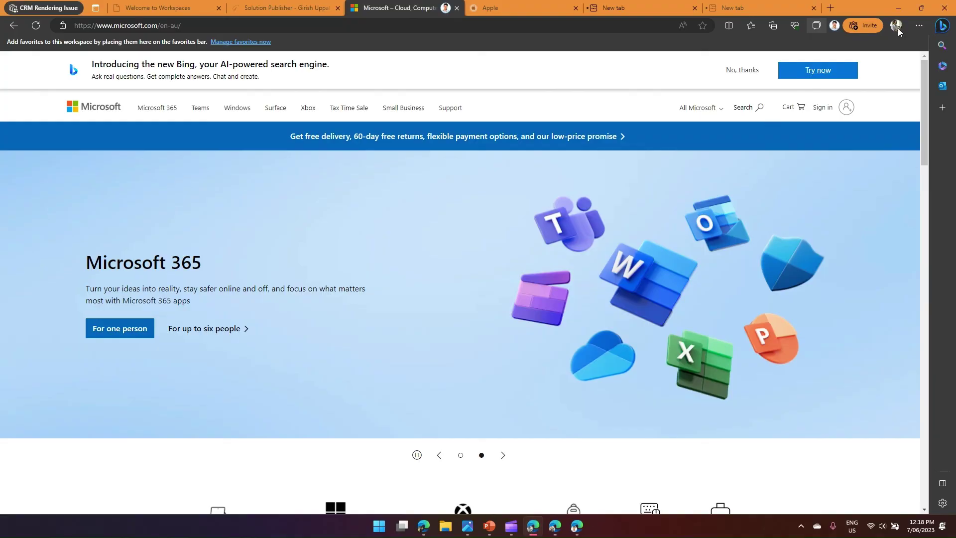
left_click(898, 8)
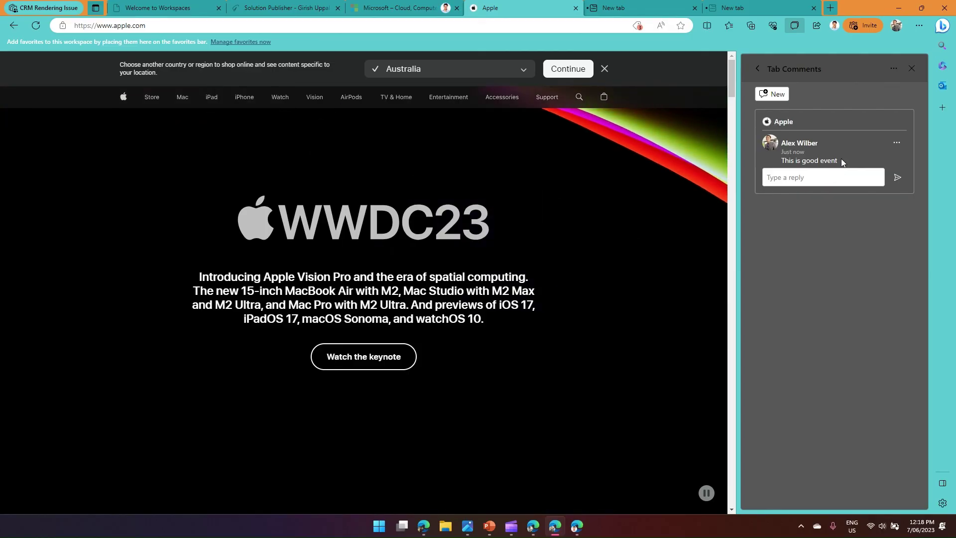
left_click(757, 69)
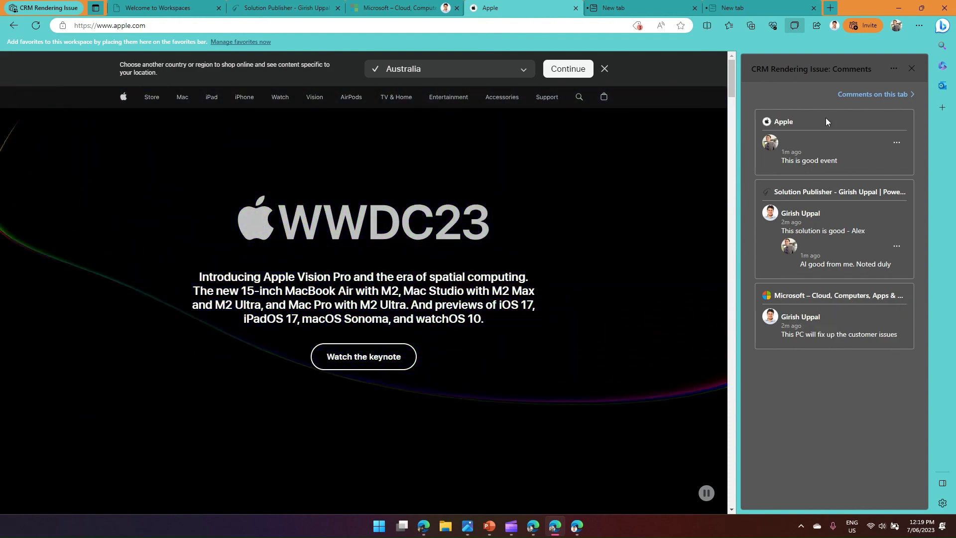
Reply "reply back" to the comment on the Microsoft tab from the second account and show all workspace comments
left_click(389, 9)
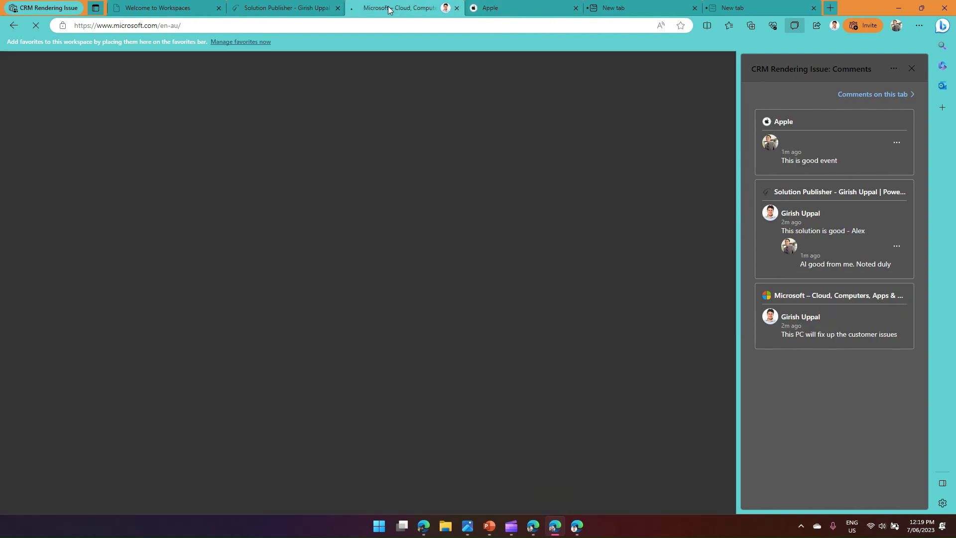
left_click(794, 26)
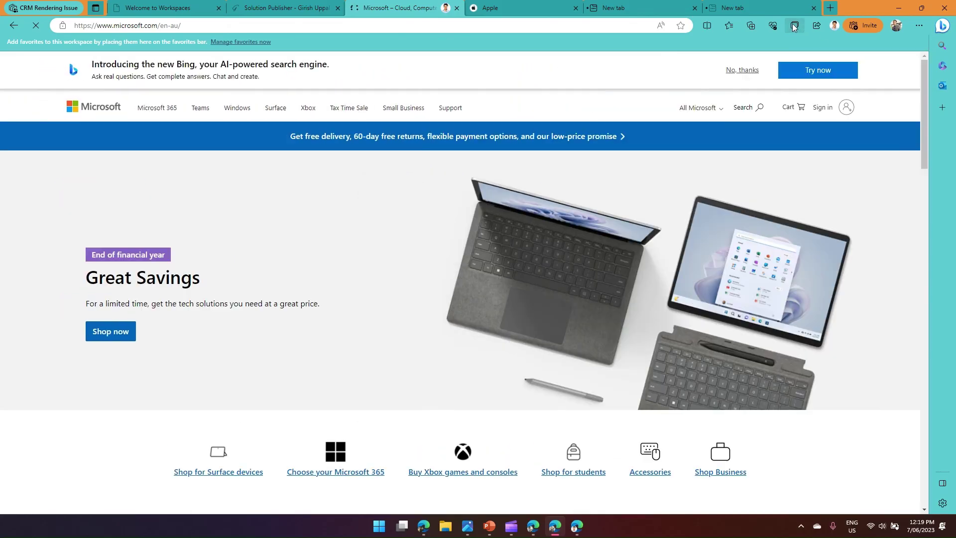
left_click(794, 26)
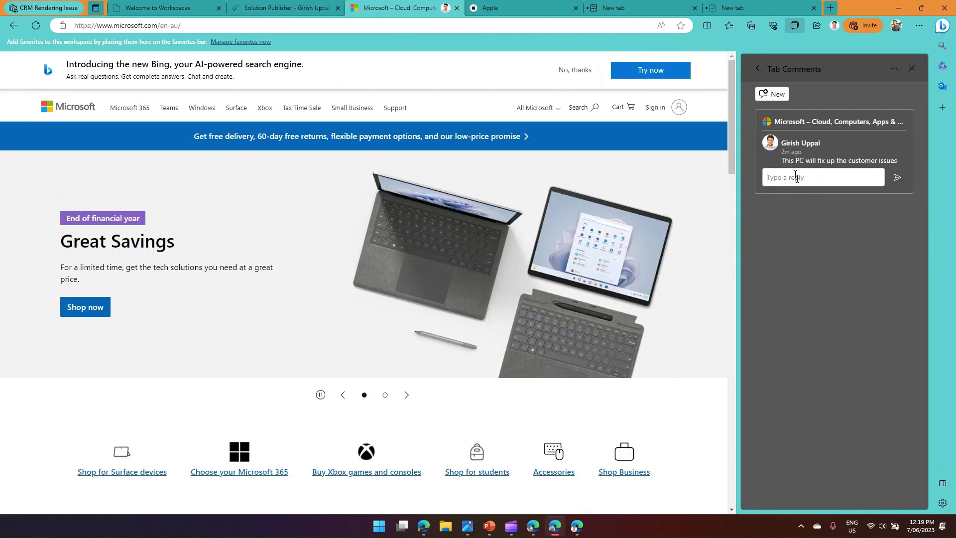
left_click(796, 178)
type("reply b")
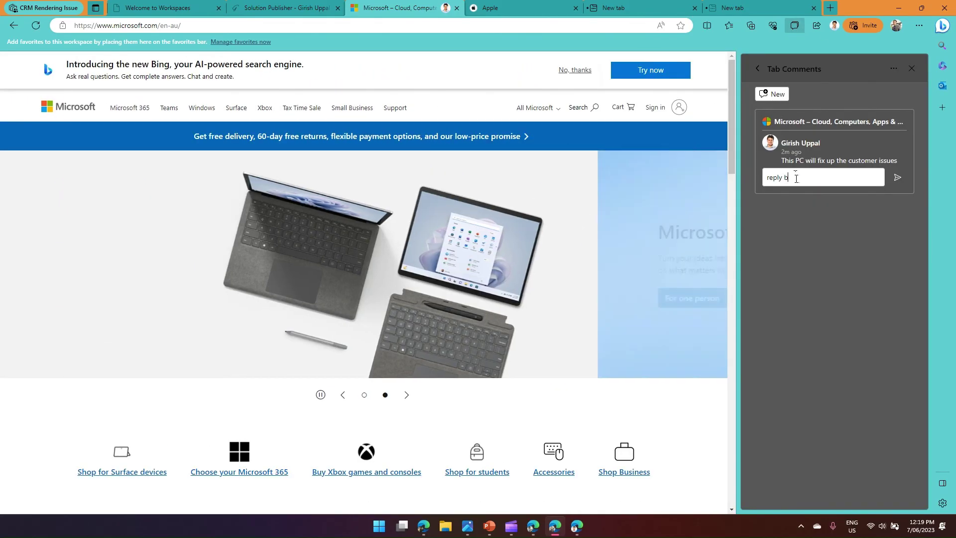
type("ack")
left_click(897, 178)
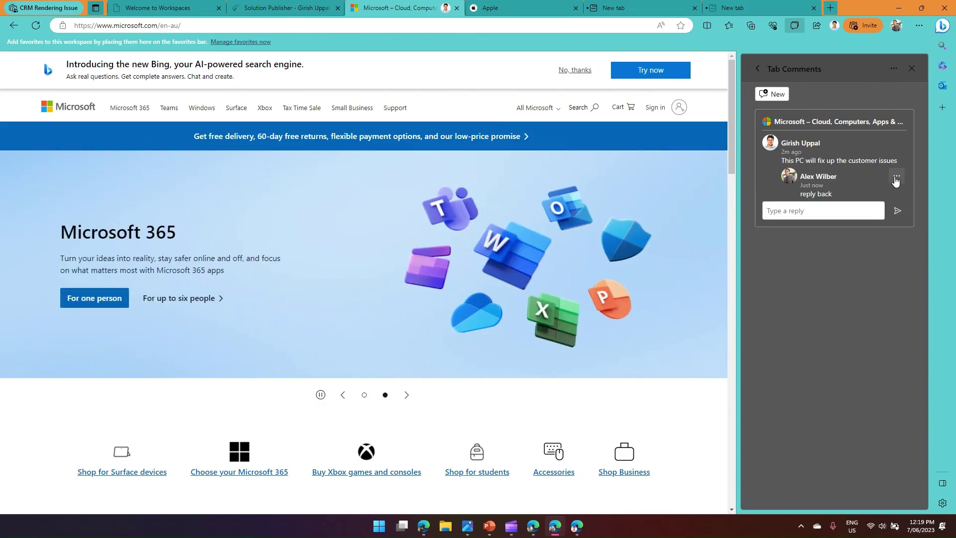
left_click(757, 68)
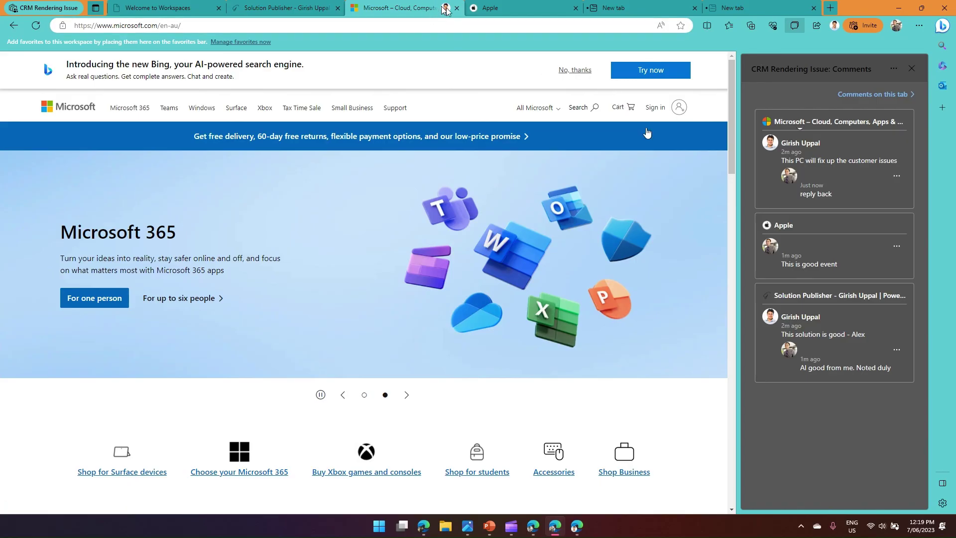
Check which tab the other collaborator is on and jump to it from the Apple tab to browse the page
mouse_move(446, 8)
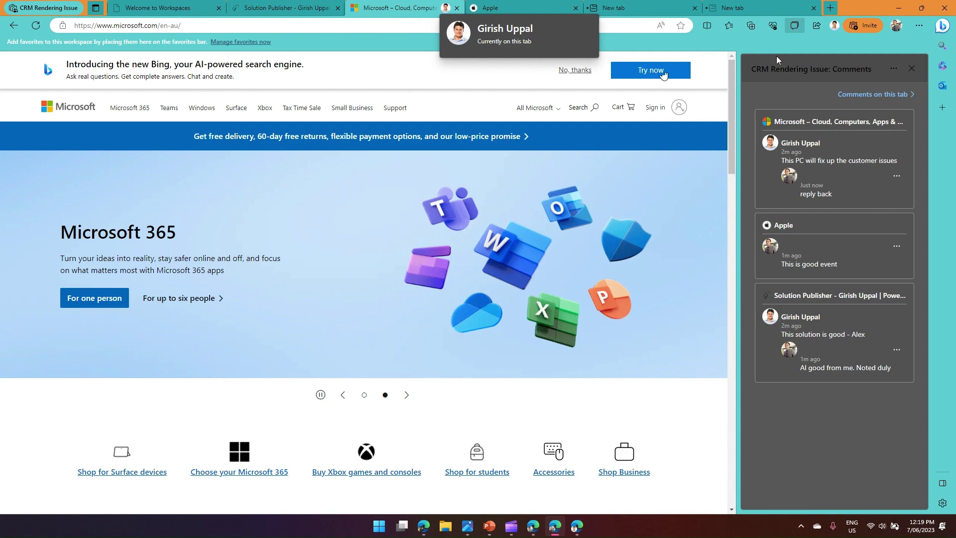
mouse_move(837, 28)
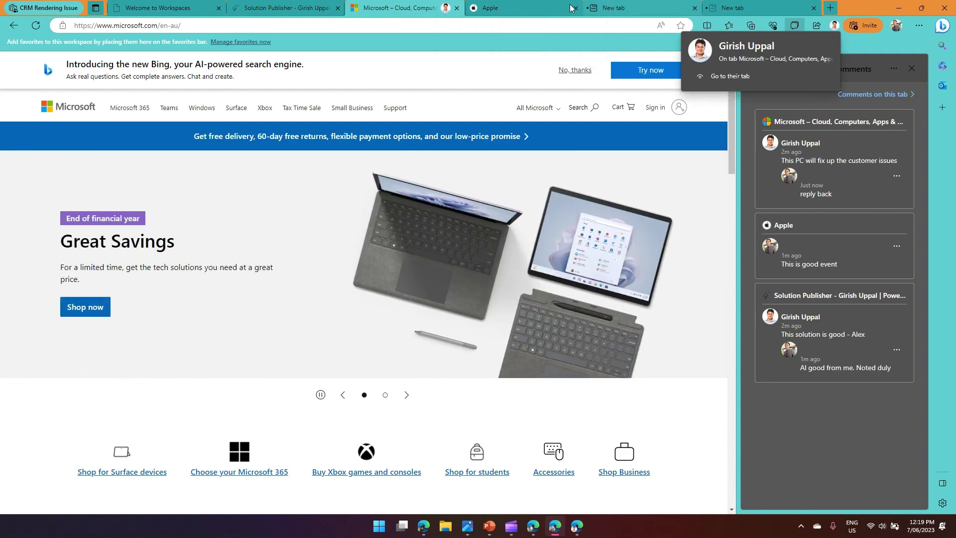
left_click(506, 6)
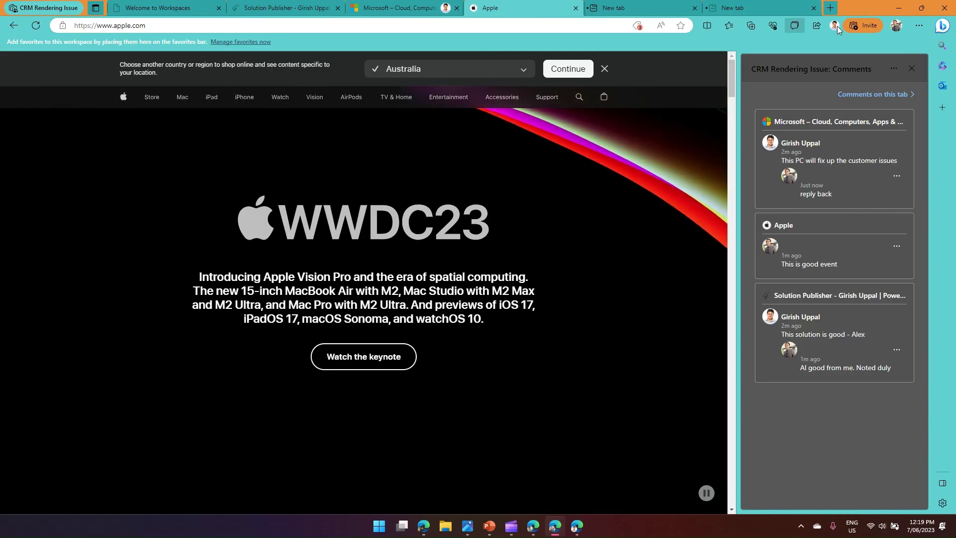
mouse_move(837, 26)
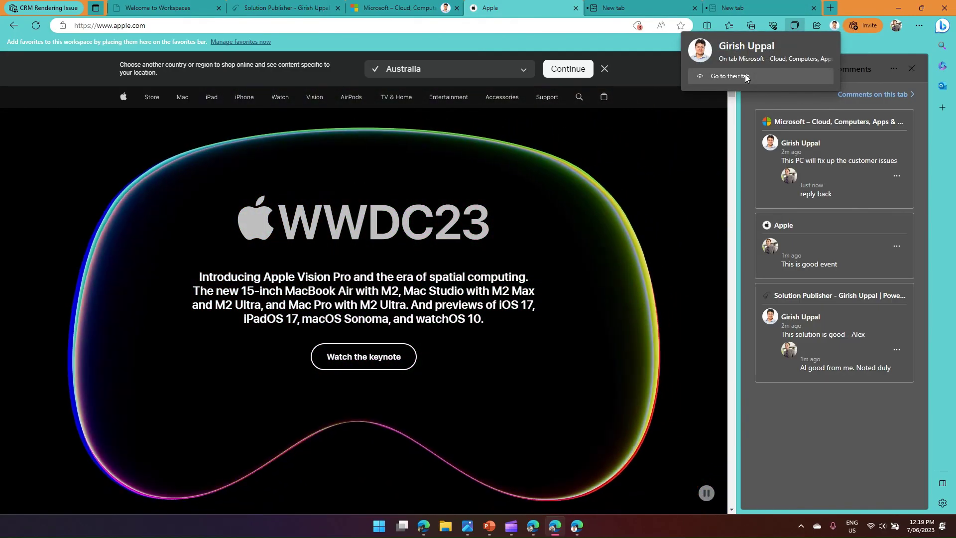
left_click(745, 75)
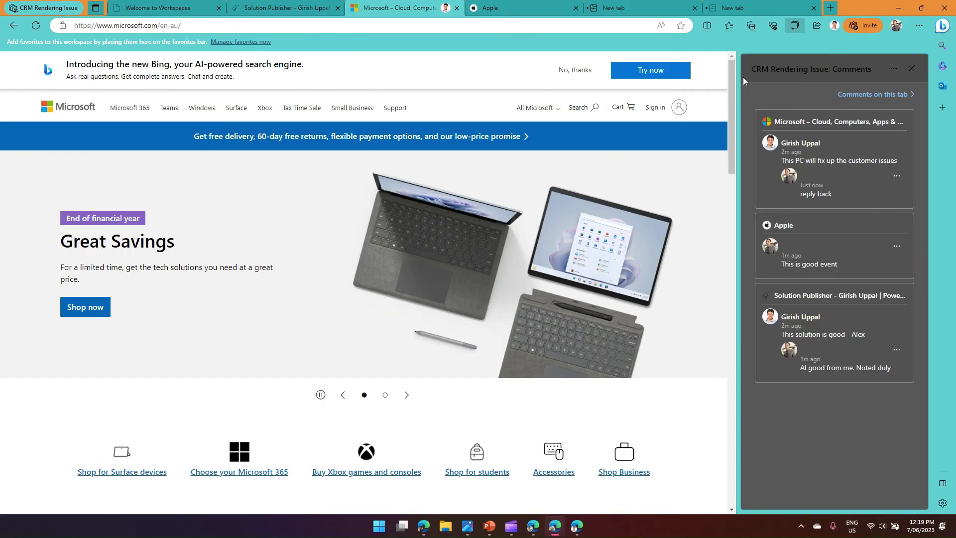
left_click_drag(731, 139, 735, 305)
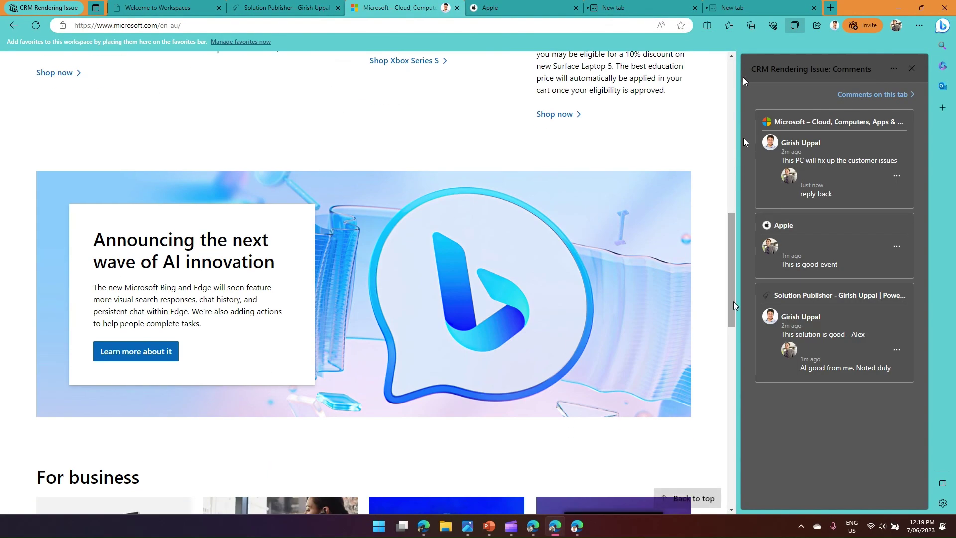